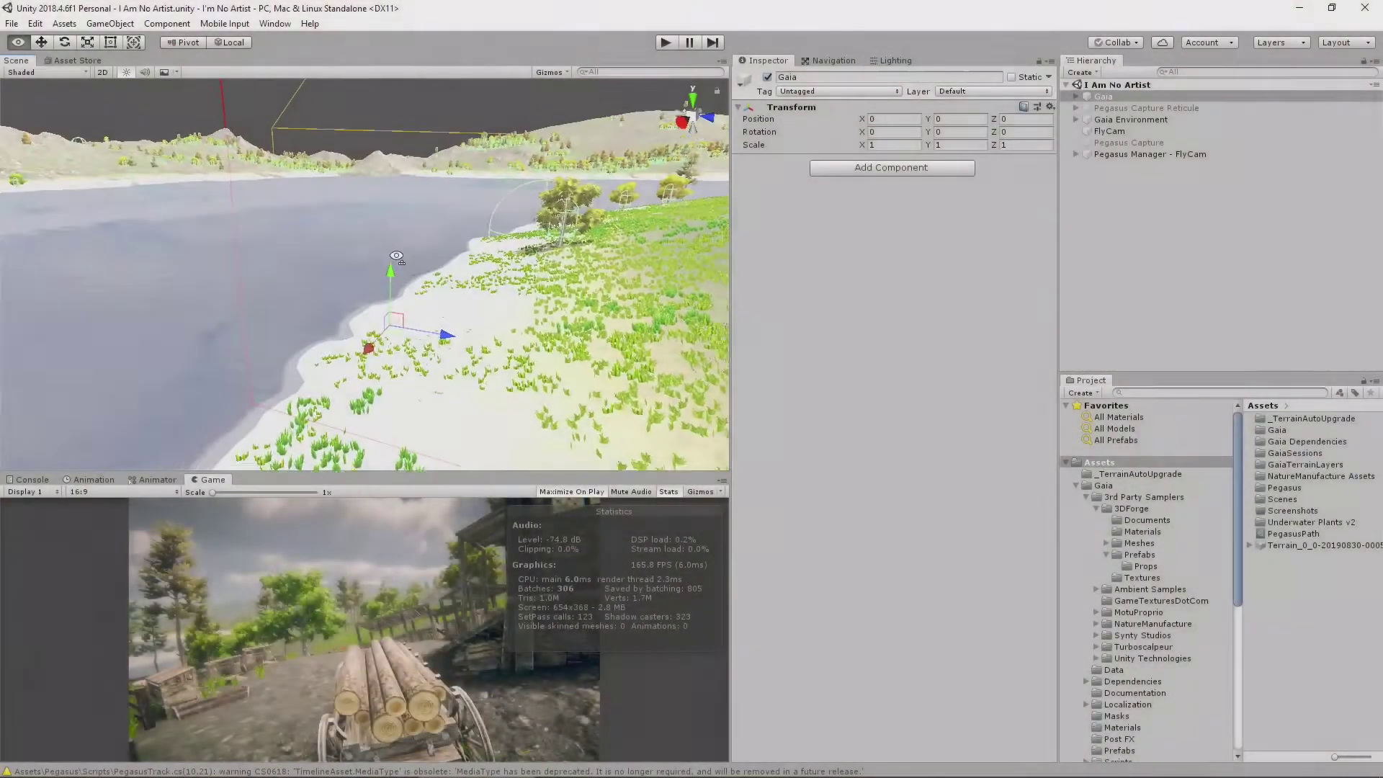
Step: Turn on Scene view sky, fog and lighting effects while orbiting across the lakeshore and hillside terrain
right_drag(357, 256, 468, 274)
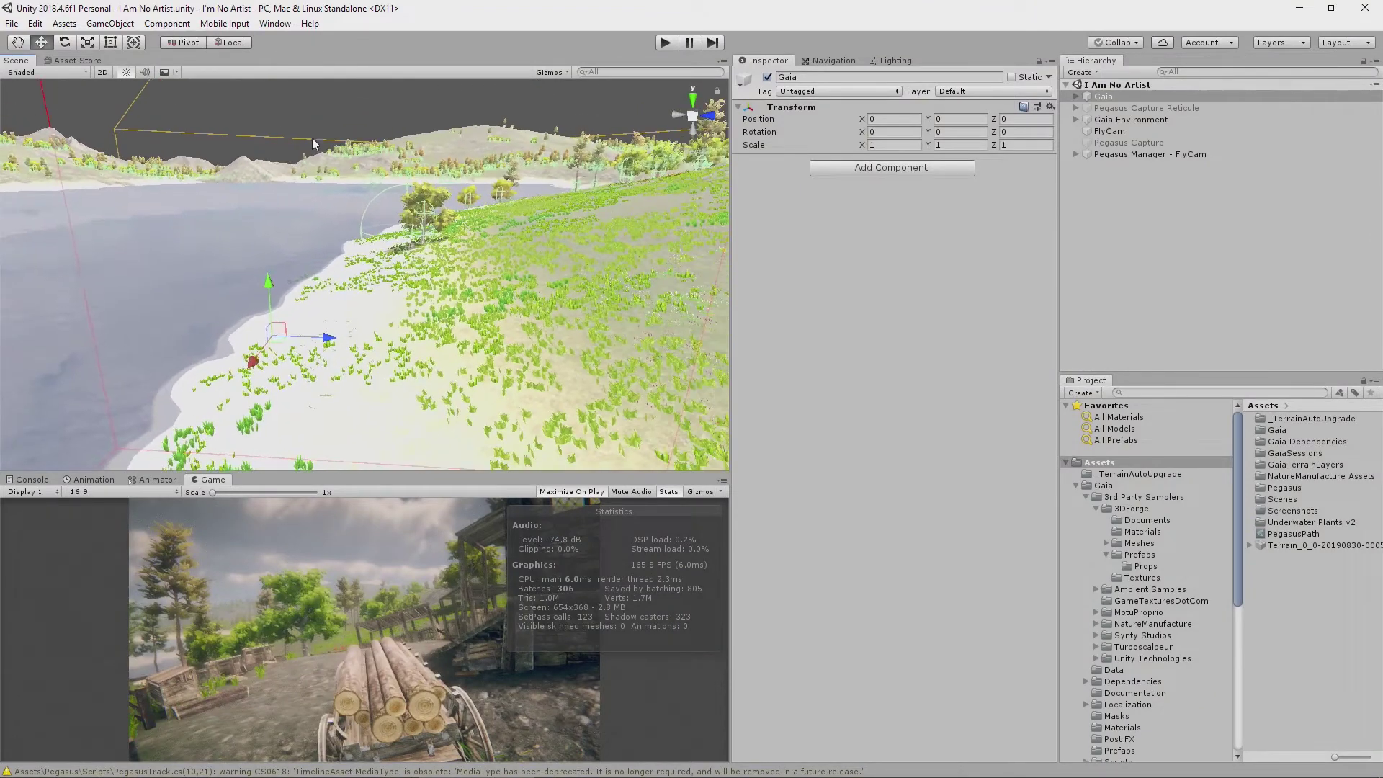
click(164, 72)
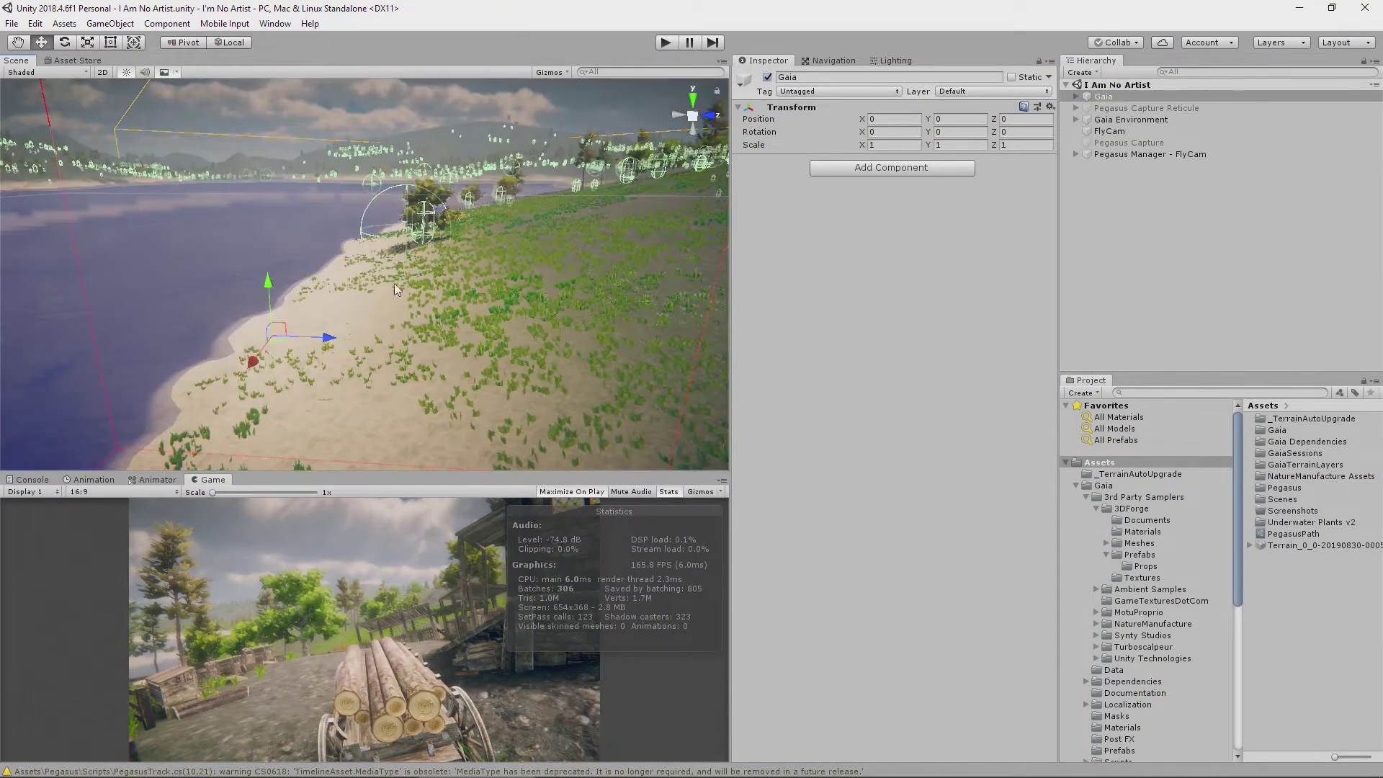
right_drag(404, 290, 283, 310)
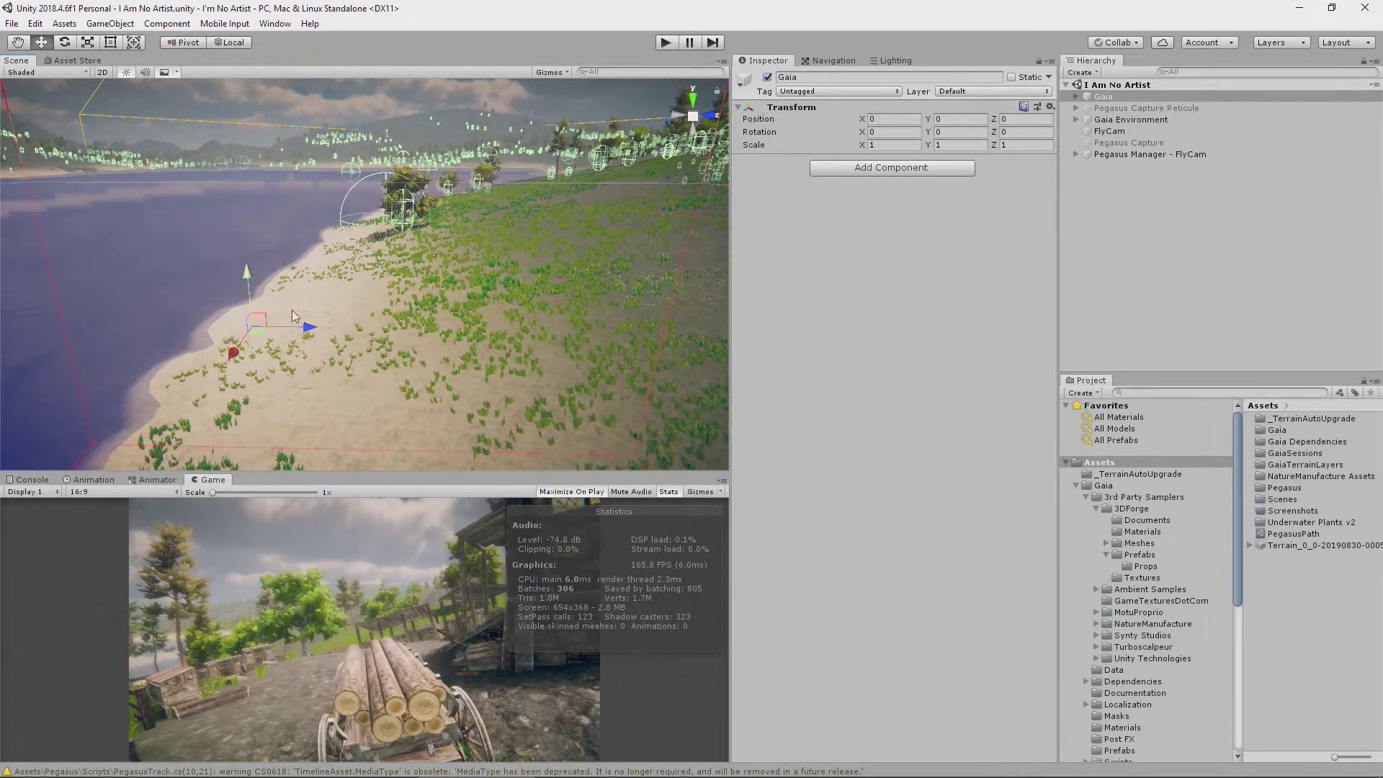
right_drag(292, 310, 609, 310)
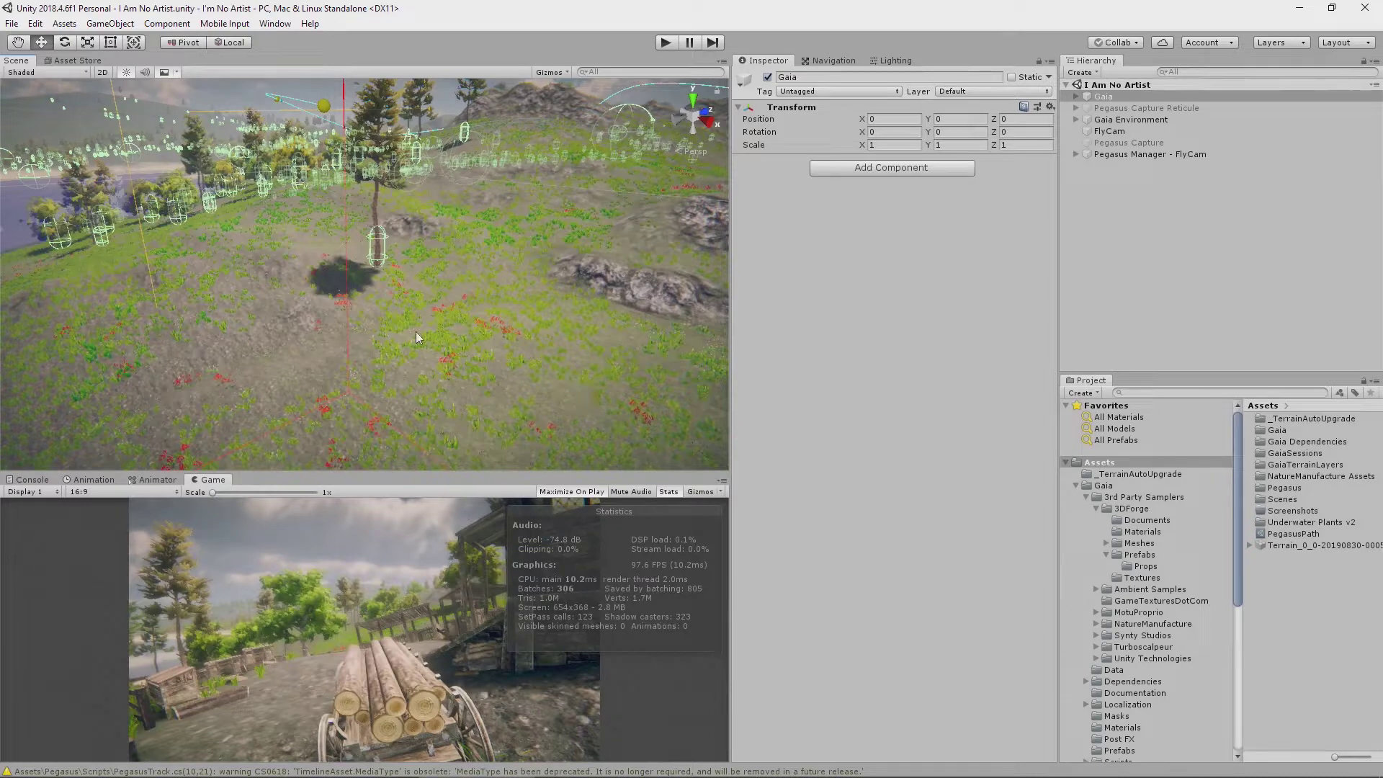
right_drag(218, 313, 409, 230)
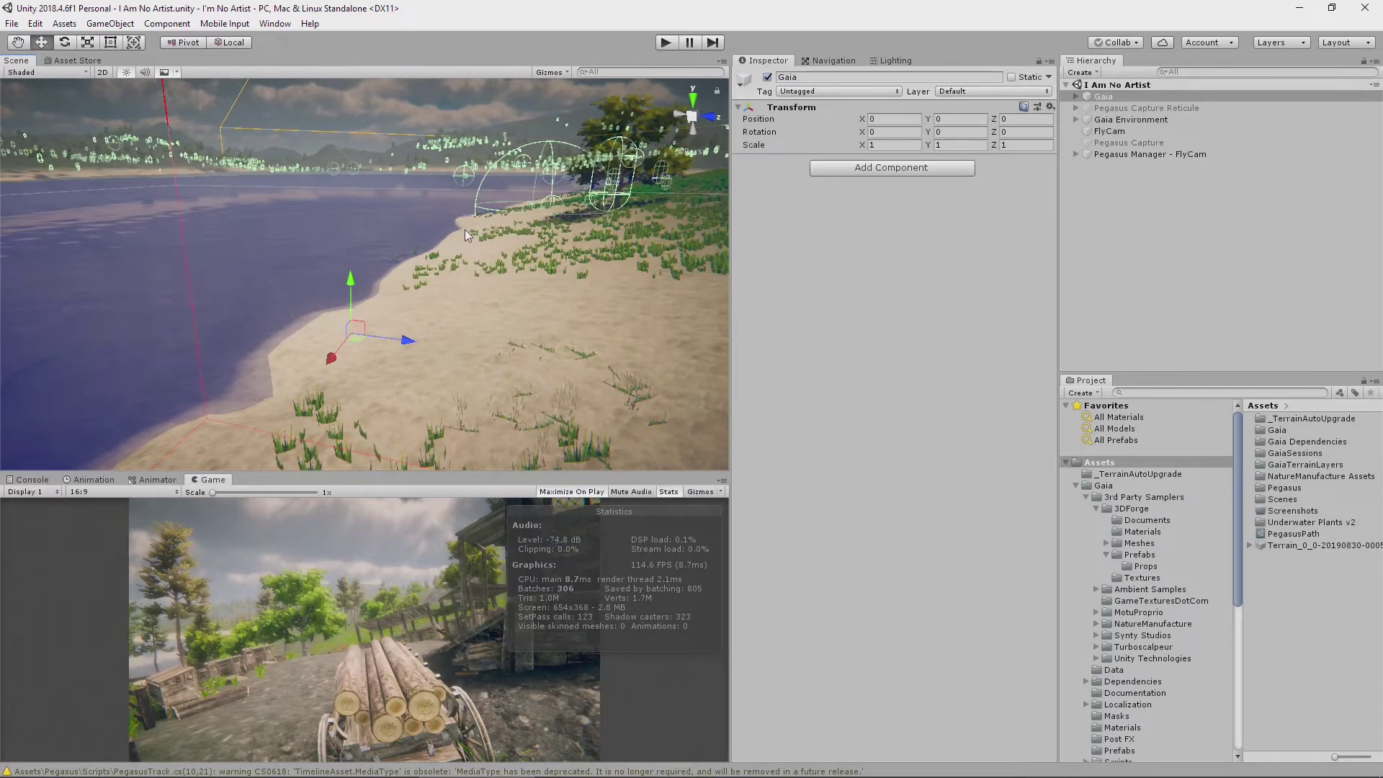
click(1076, 97)
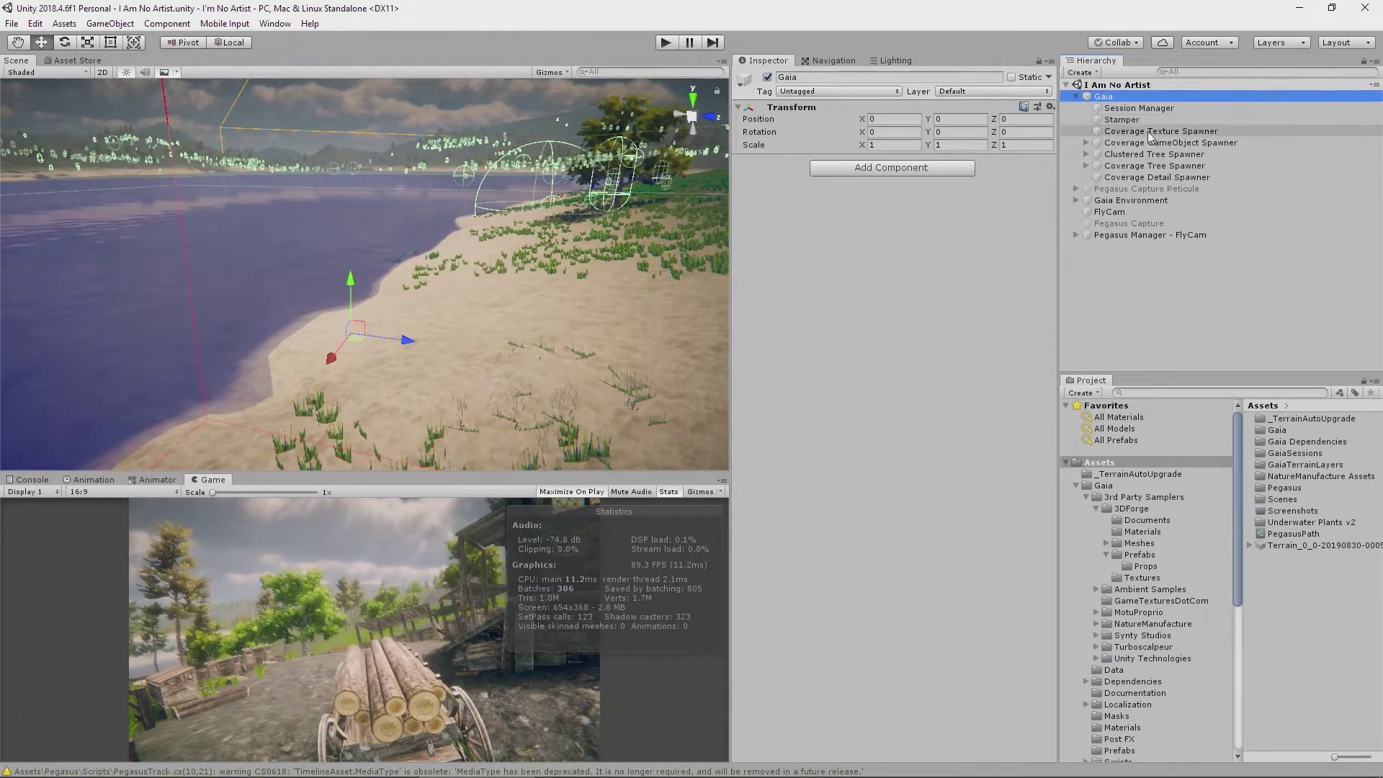
Step: Select the Coverage Texture Spawner and open its GR NatureManufacture resource (Sea Level 50, Beach Height 2)
click(1147, 132)
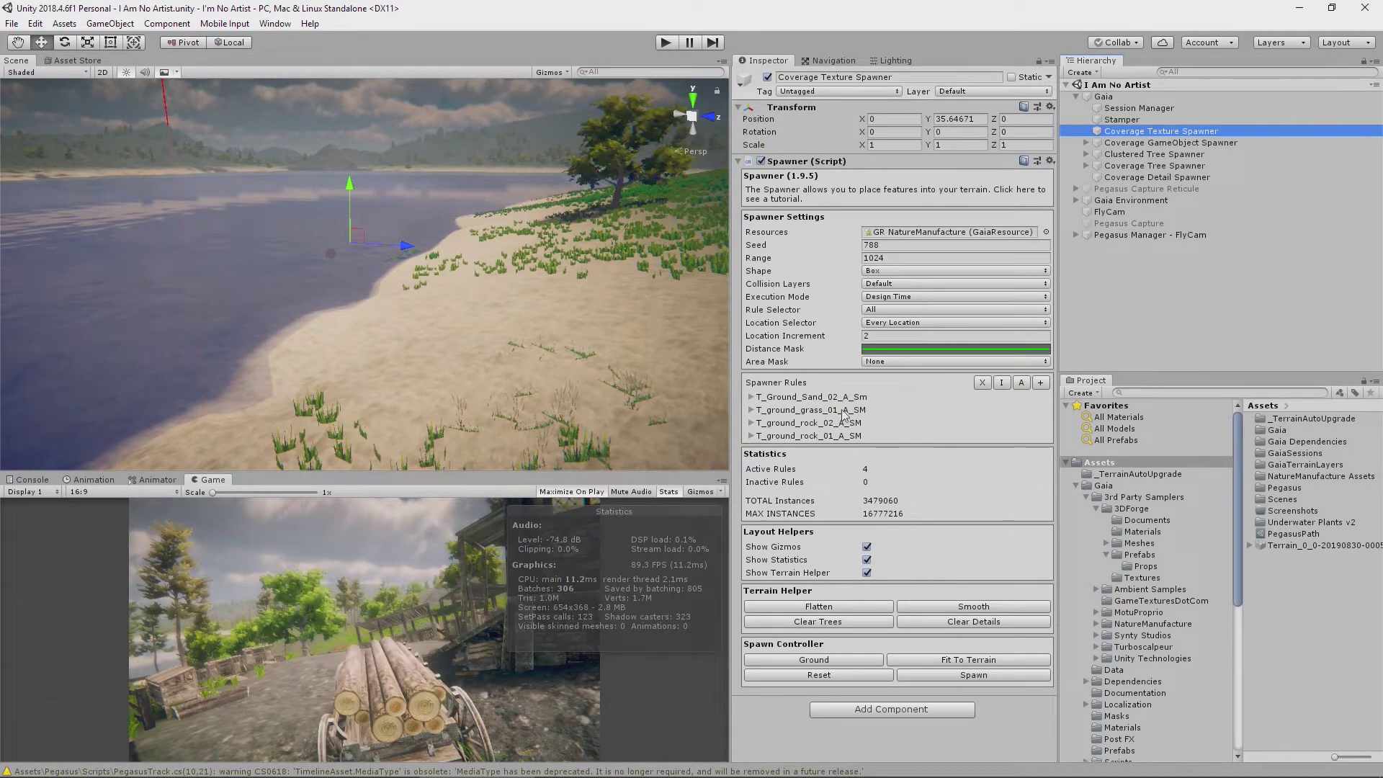
click(912, 232)
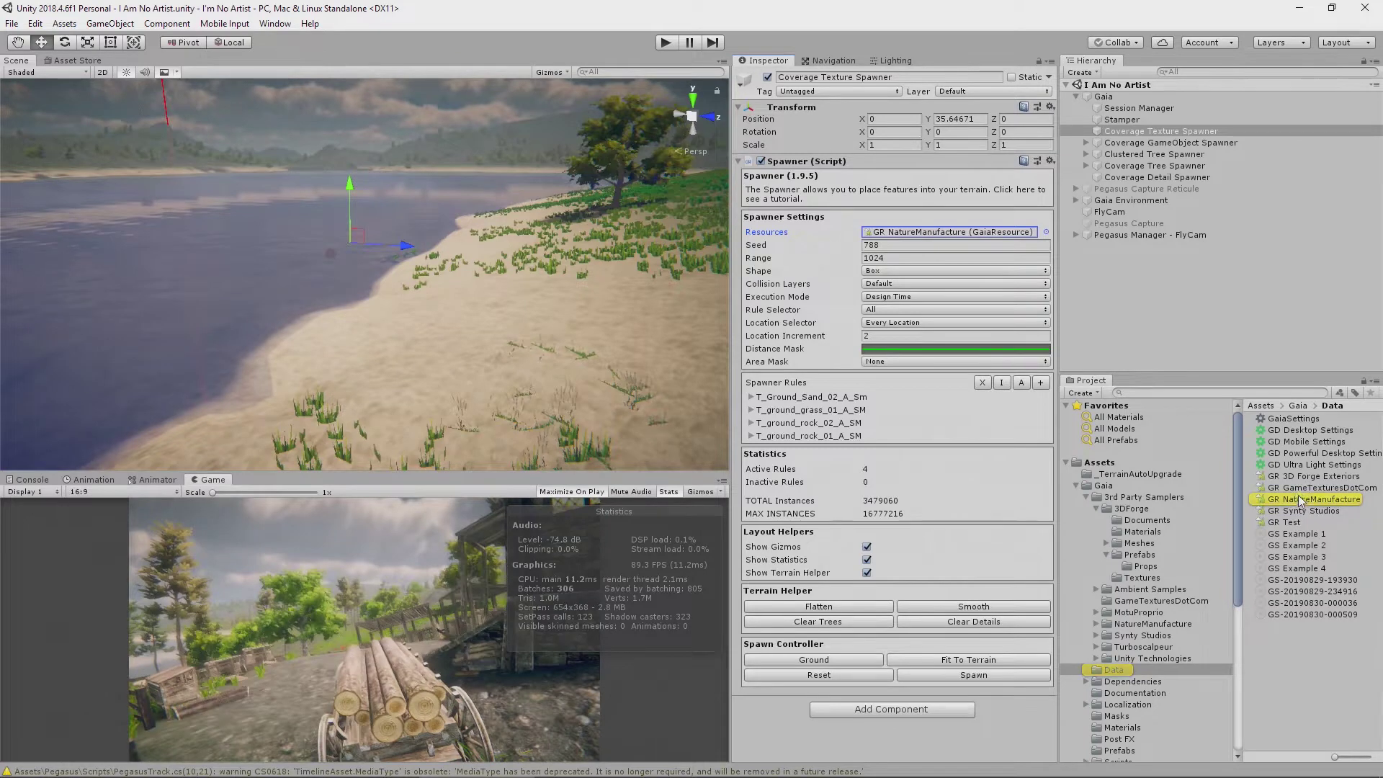
click(1299, 499)
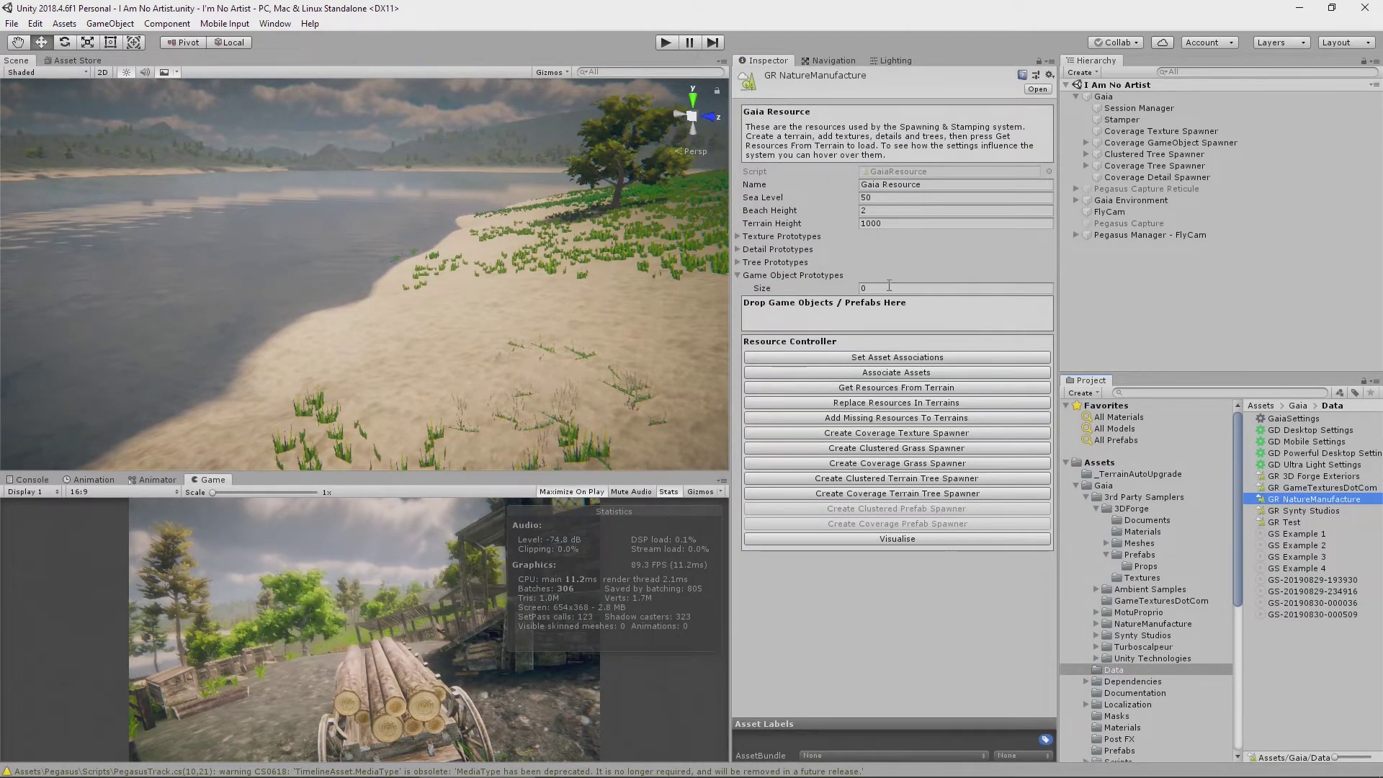
right_drag(565, 308, 722, 402)
key(w)
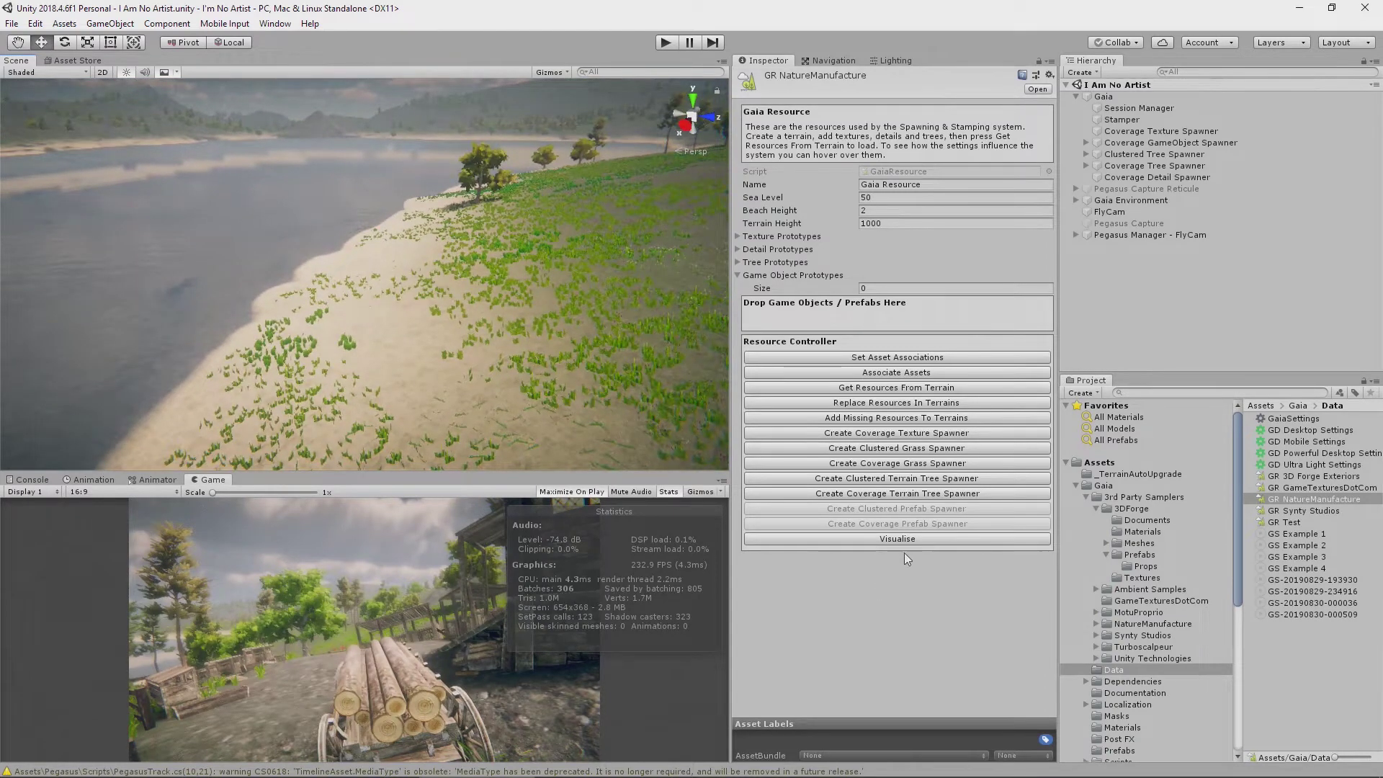
Step: Create a Visualiser previewing T_ground_grass_01_A_SM fitness along the shoreline, then reselect GR NatureManufacture
click(898, 539)
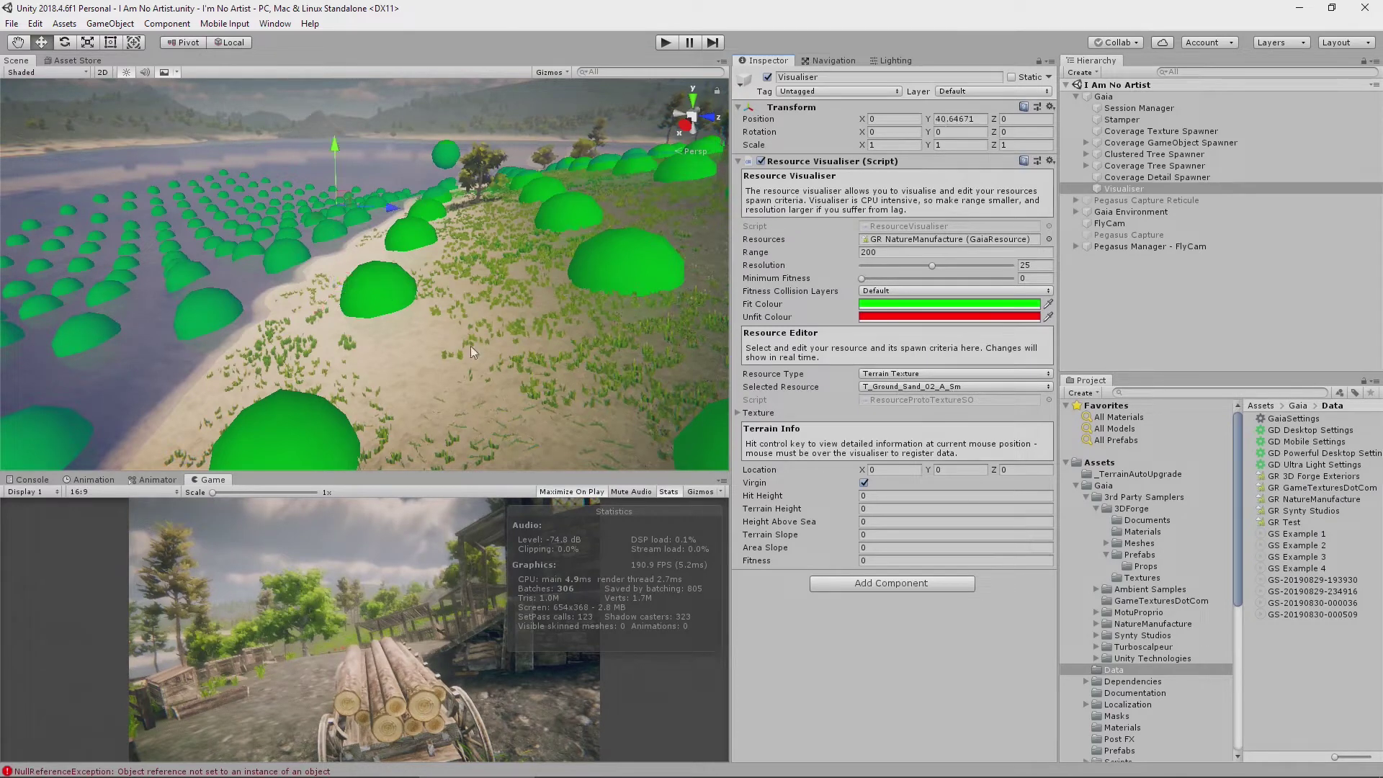
click(973, 387)
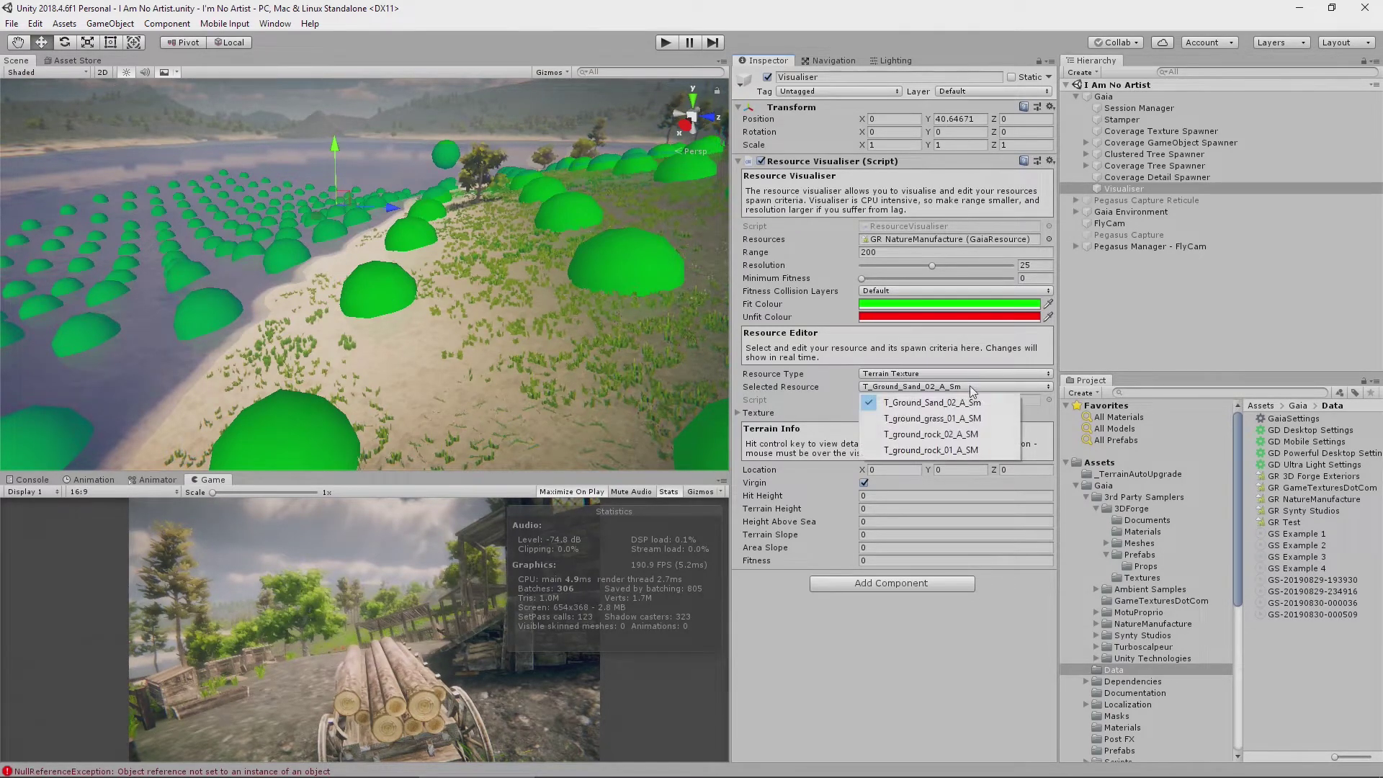
click(955, 420)
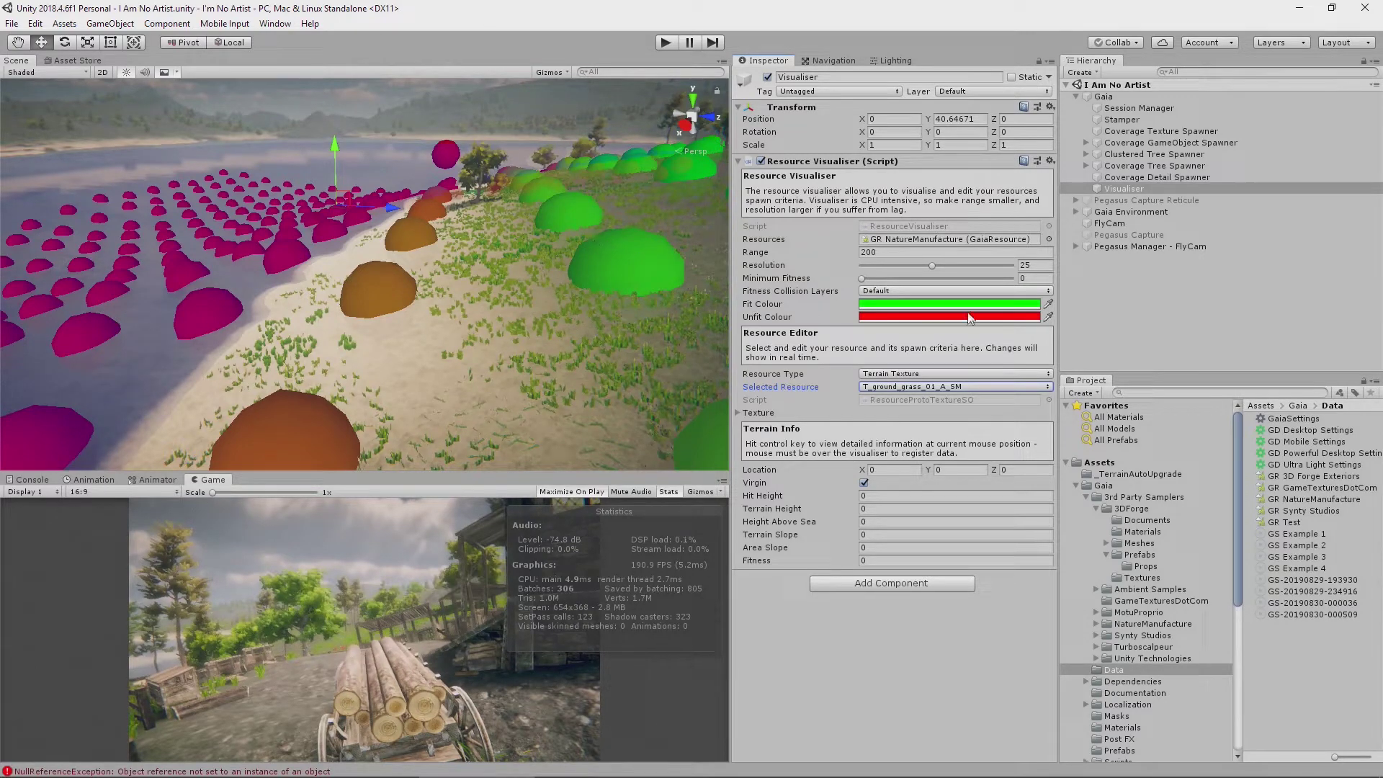
click(1334, 501)
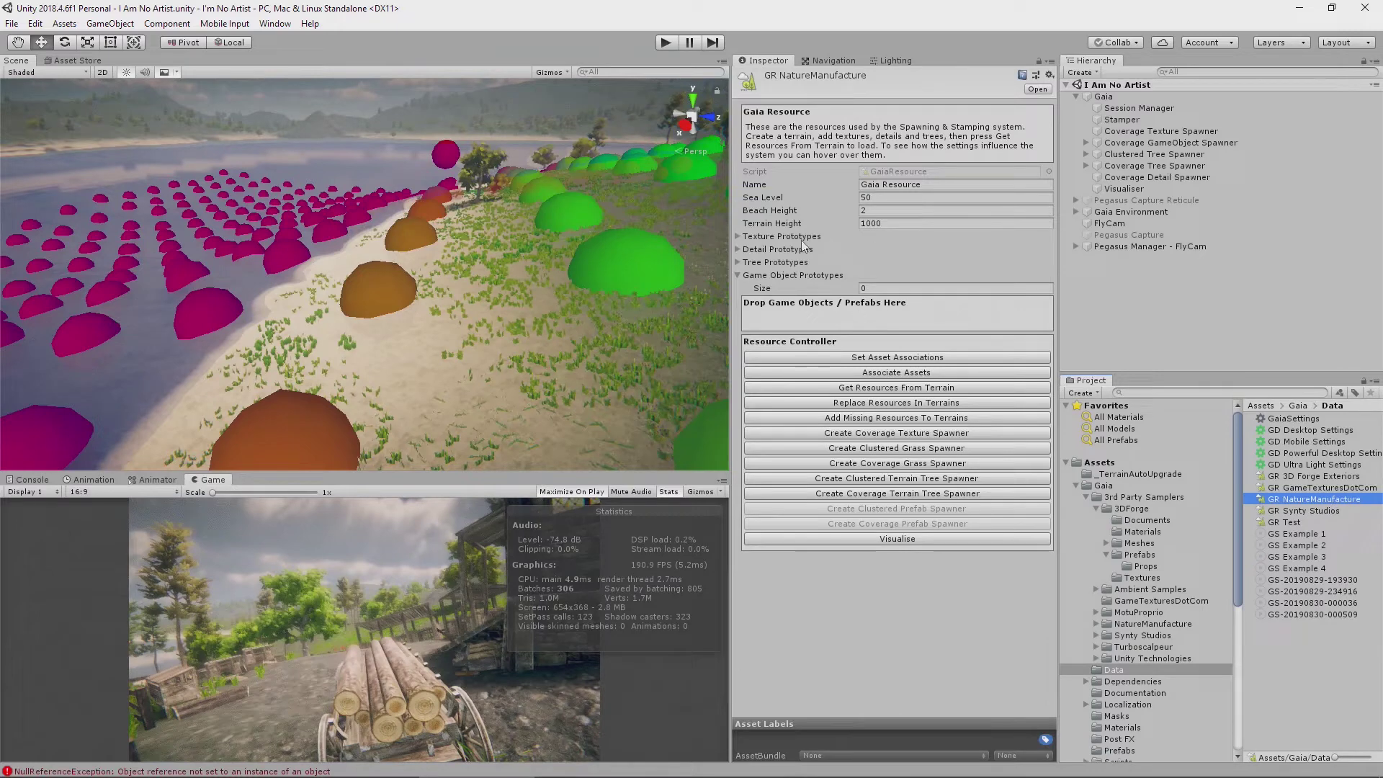
Step: In T_ground_grass_01_A_SM's Spawn Criteria, set Min Height to 0 and Min Slope to 1
click(740, 236)
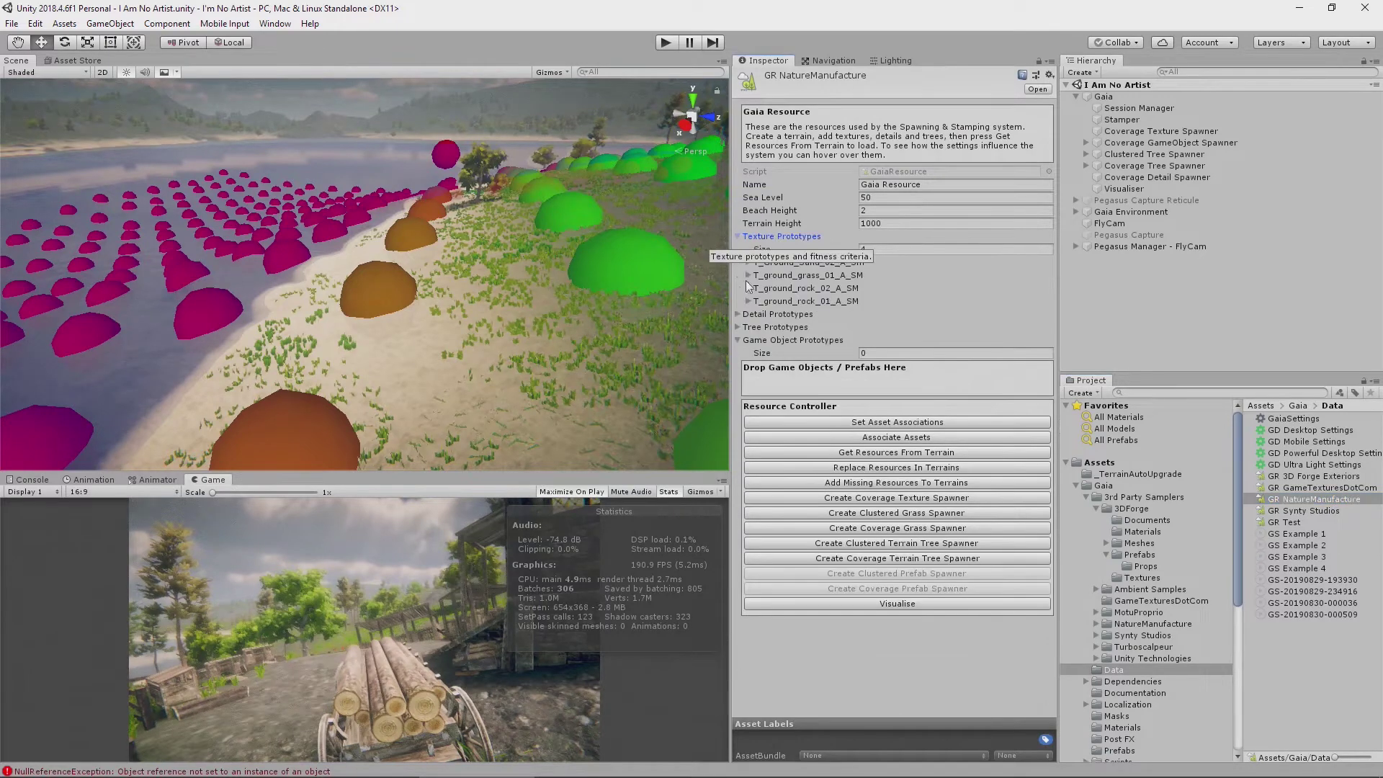
click(750, 275)
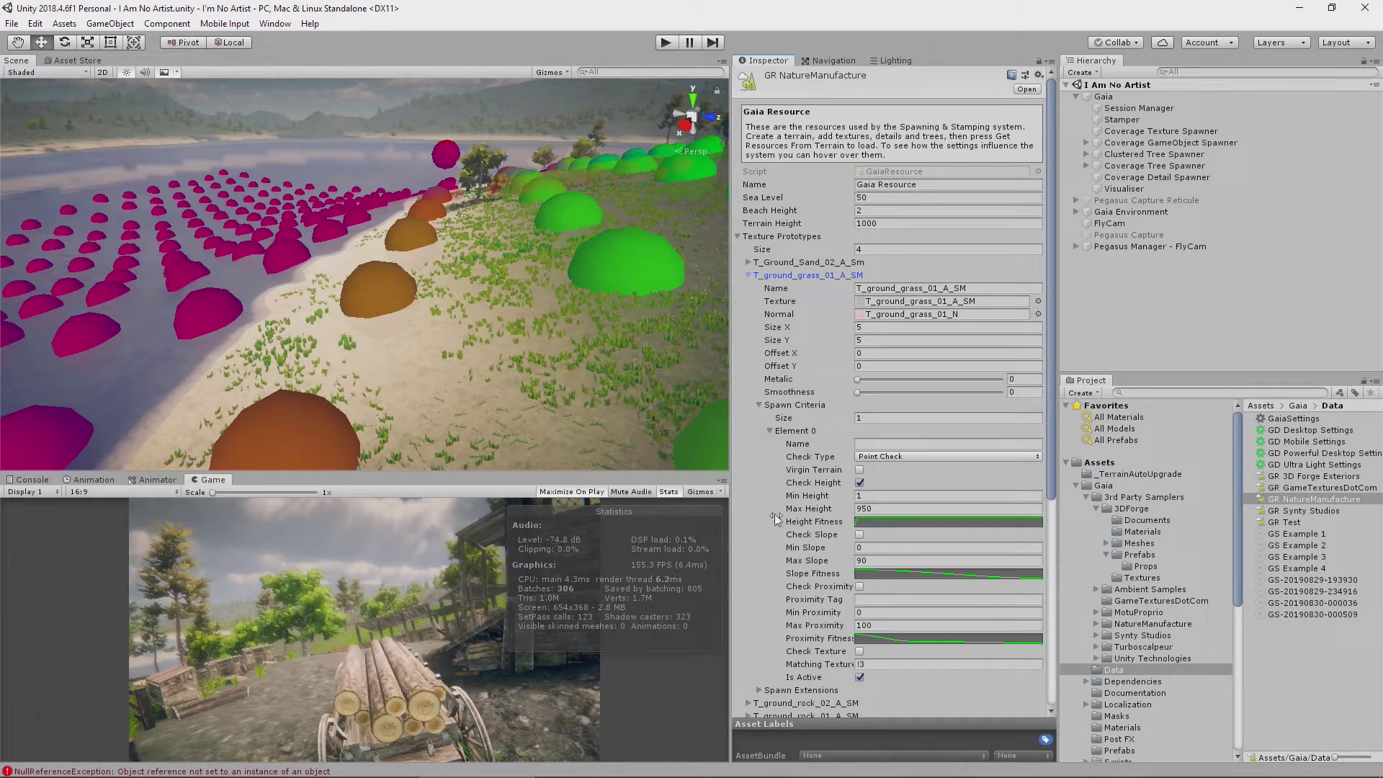
click(806, 497)
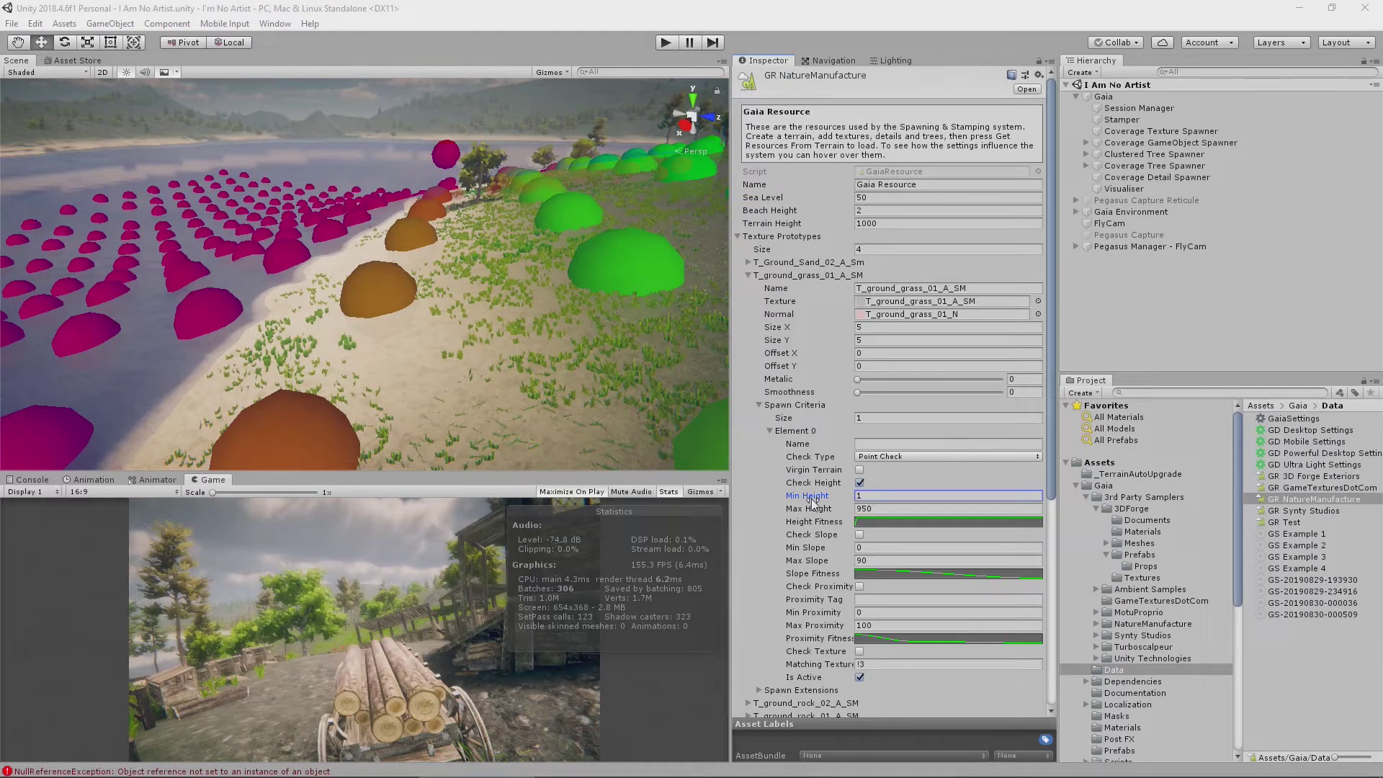
click(877, 496)
key(BackSpace)
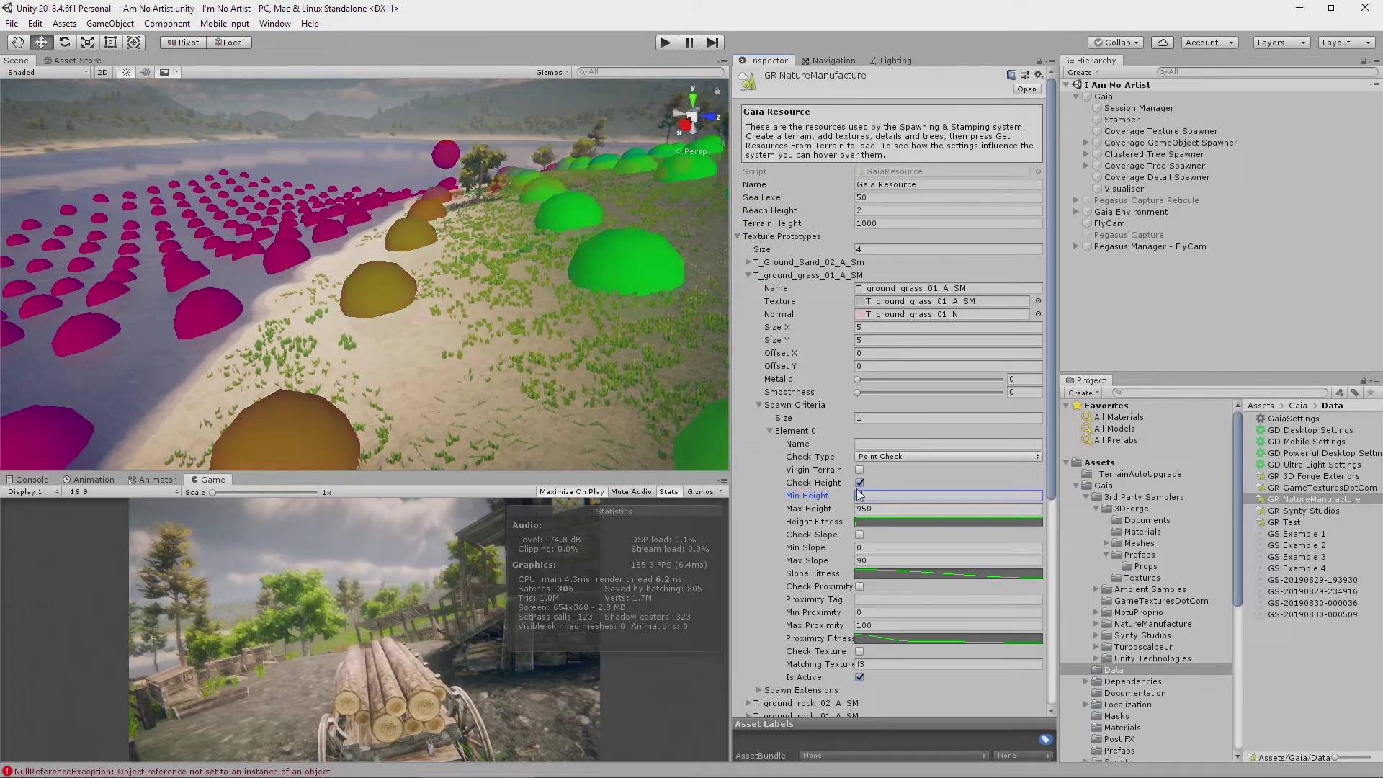
text(0)
click(894, 548)
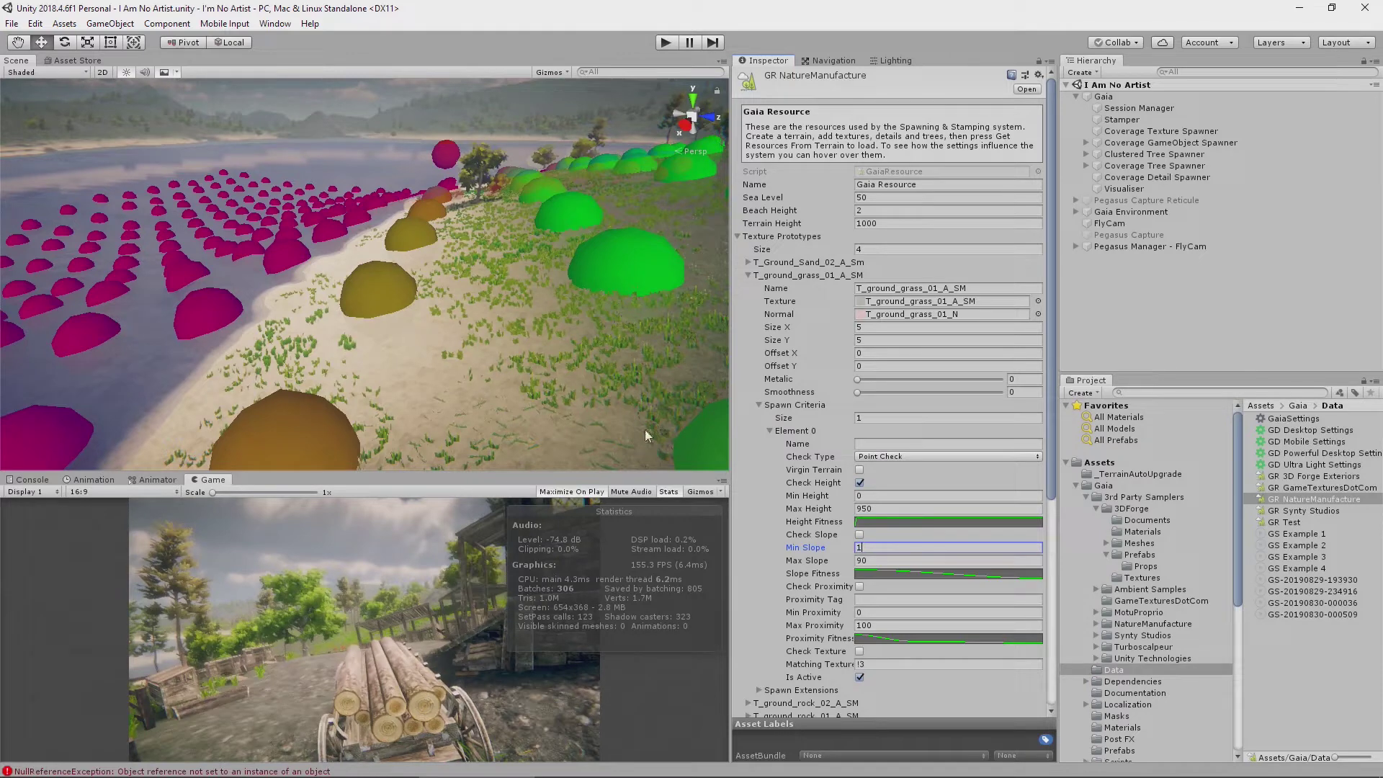
click(891, 495)
text(1)
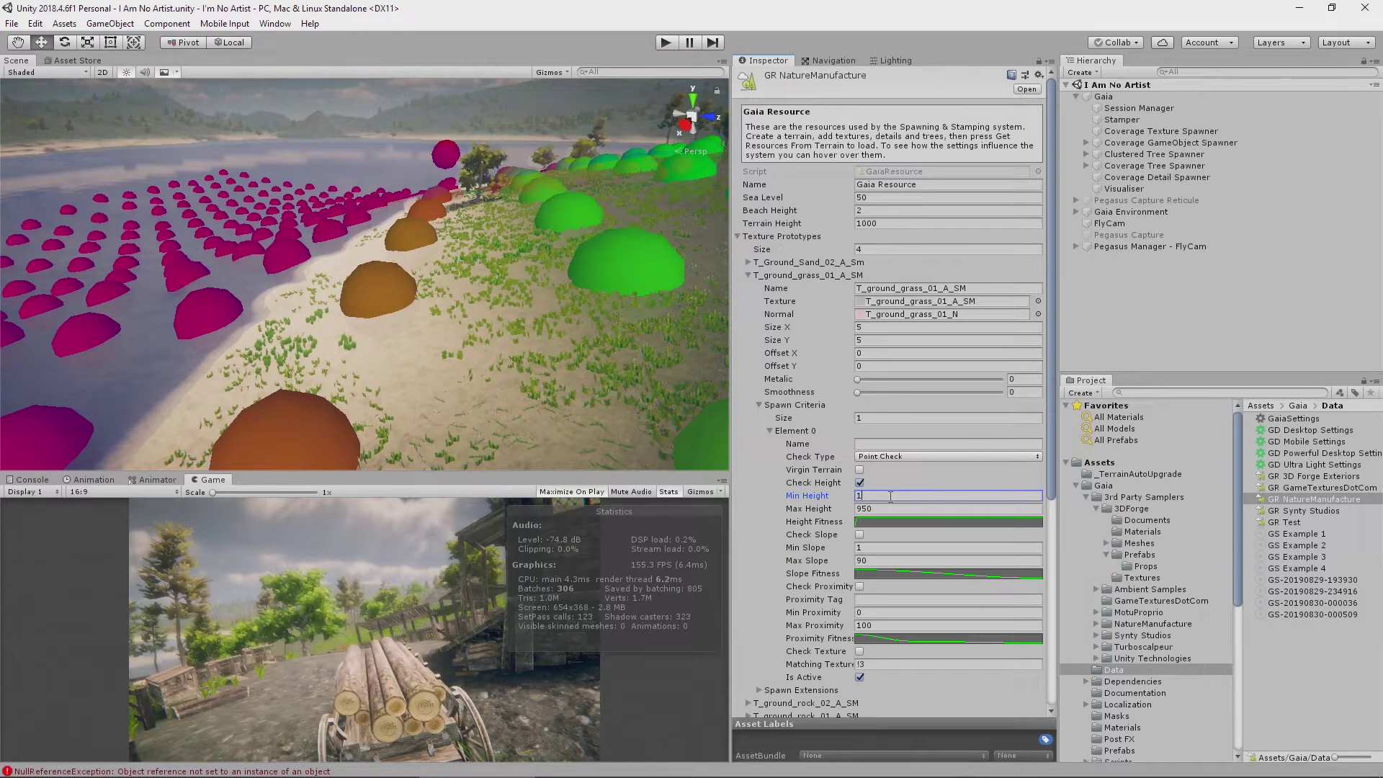
key(BackSpace)
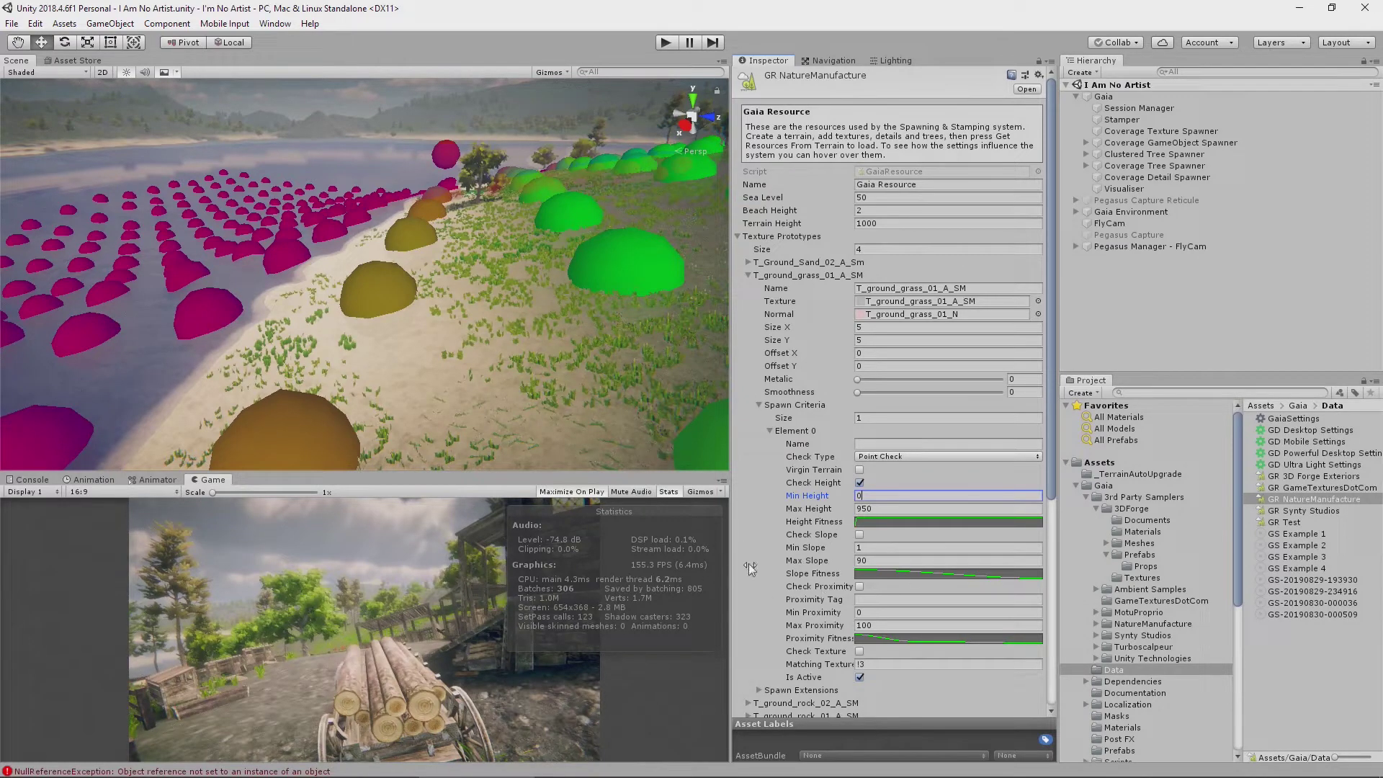
Step: Move the grass Height Fitness curve's first key onto the left edge and lower it
click(911, 521)
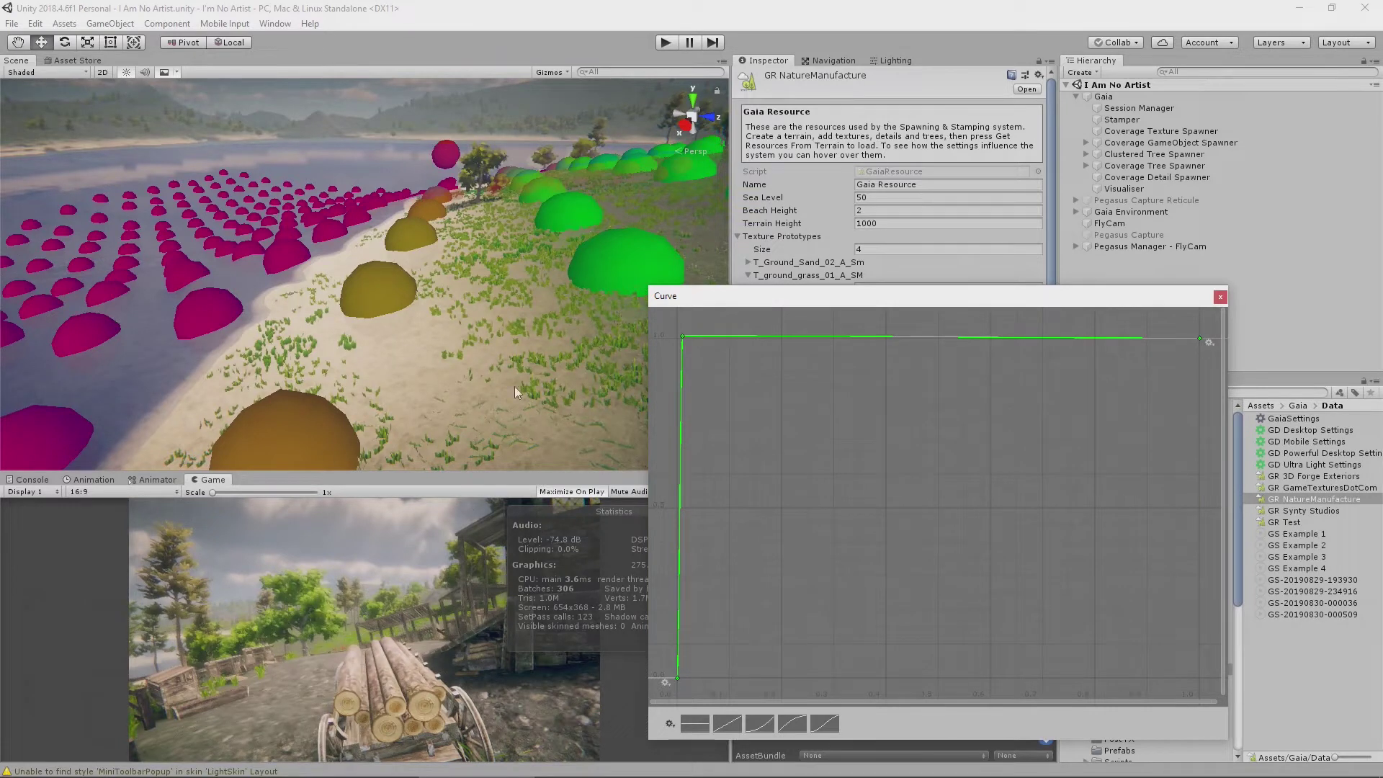
mouse_move(682, 336)
mouse_move(683, 335)
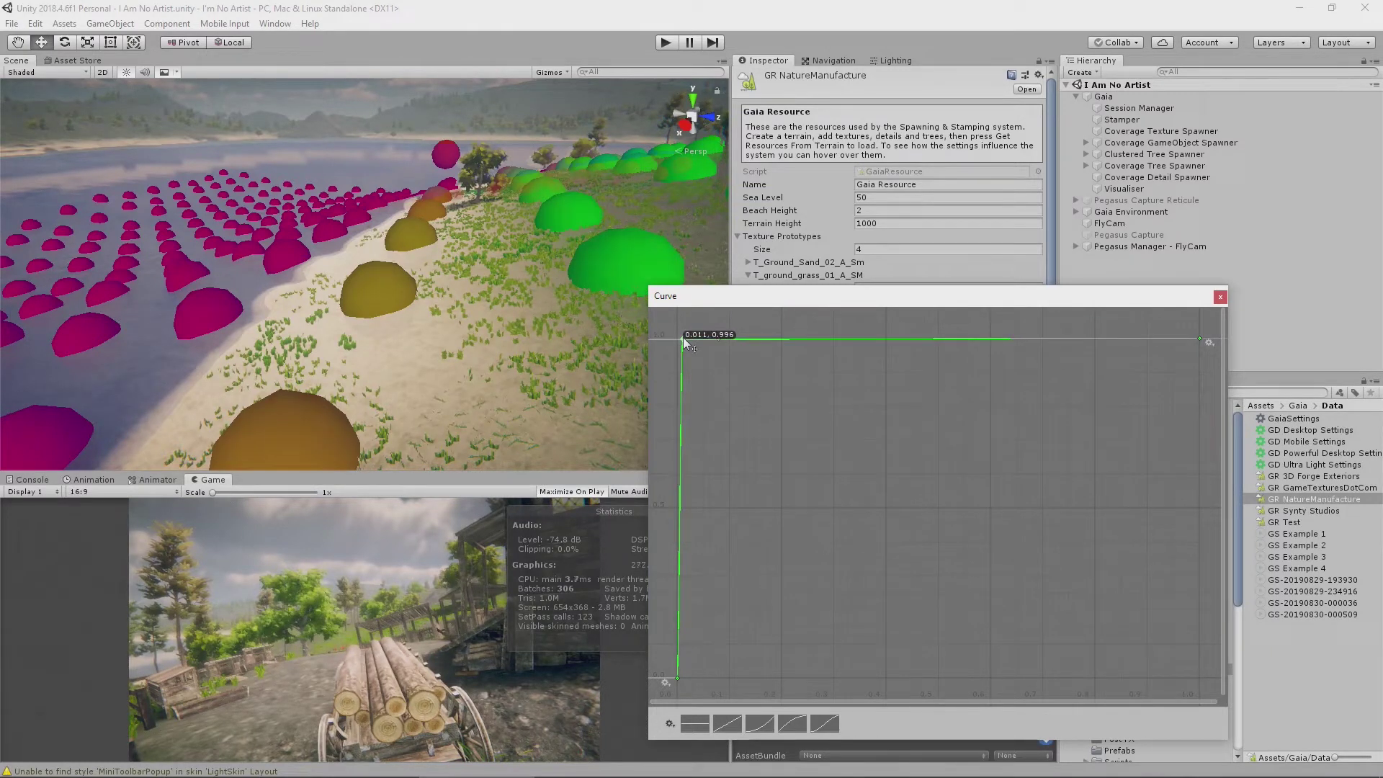
drag(683, 335, 684, 338)
mouse_move(683, 340)
drag(682, 338, 677, 339)
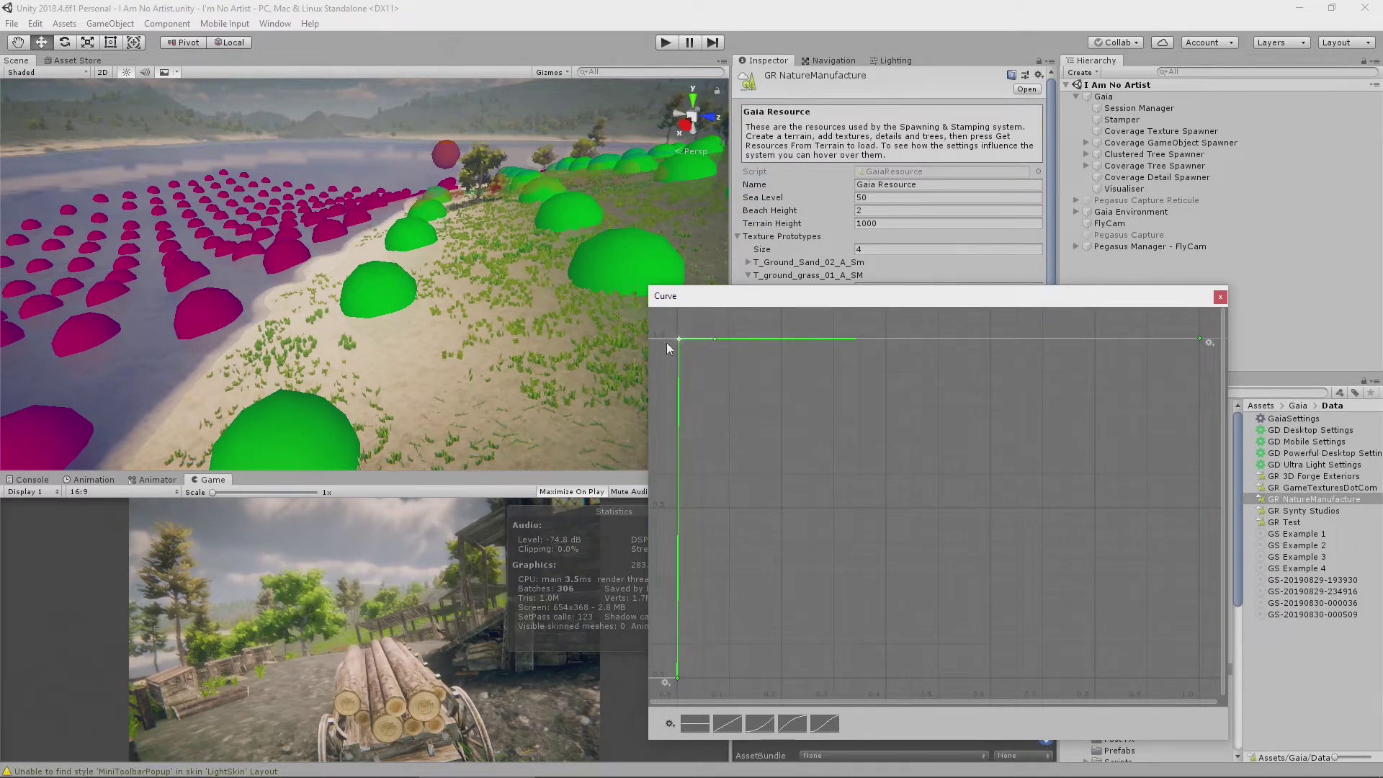
mouse_move(681, 342)
mouse_move(681, 342)
mouse_down()
mouse_move(695, 364)
mouse_move(680, 365)
mouse_up()
click(516, 321)
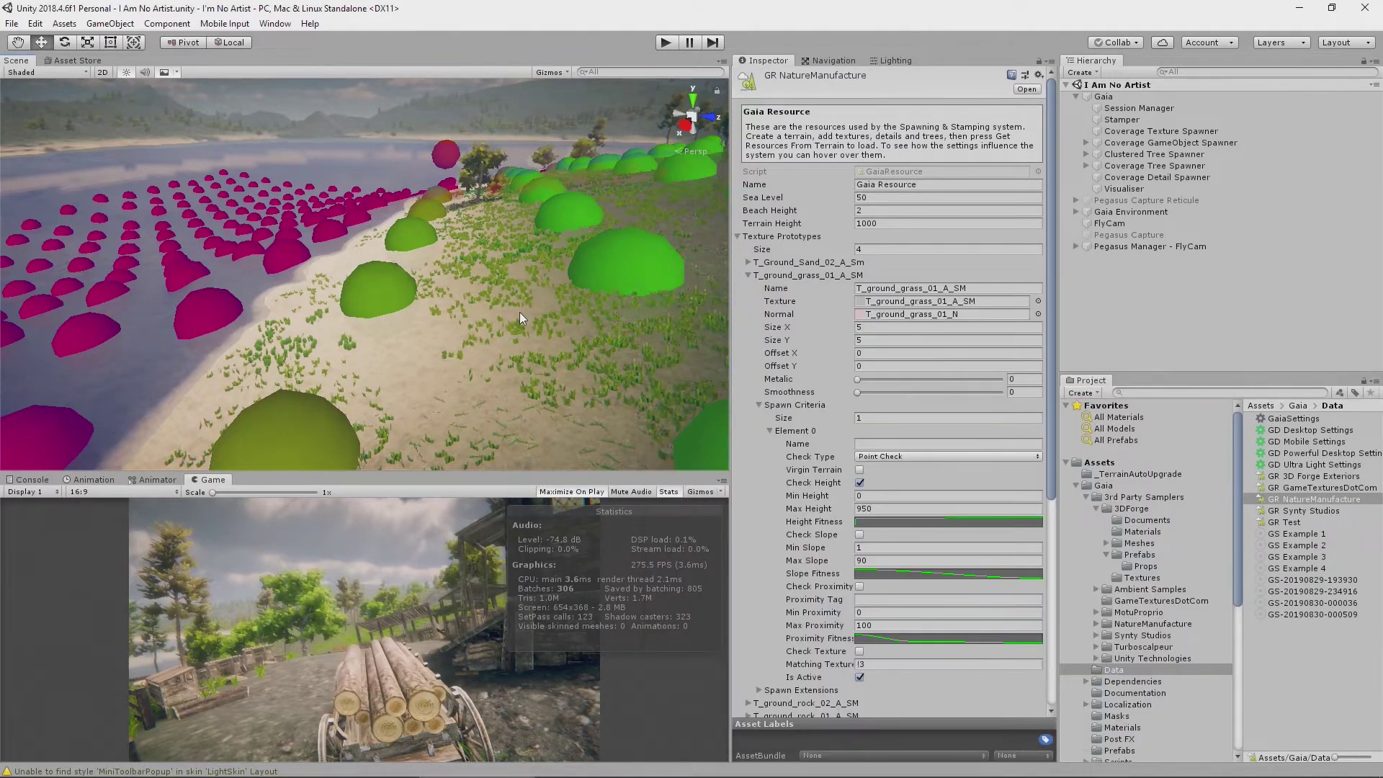
Step: Add a second key near full strength and bend the curve to rise steeply from zero, then flatten
click(934, 522)
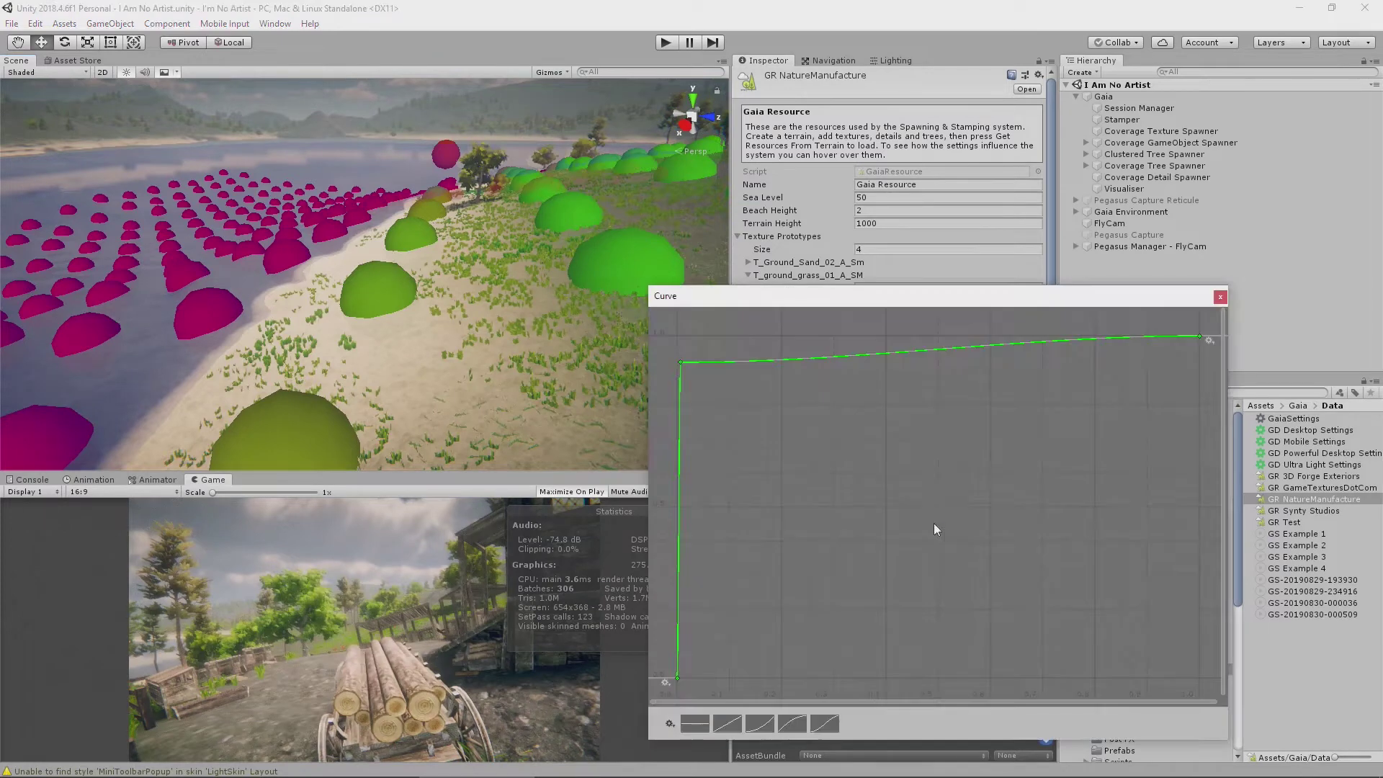
double_click(715, 361)
right_click(752, 361)
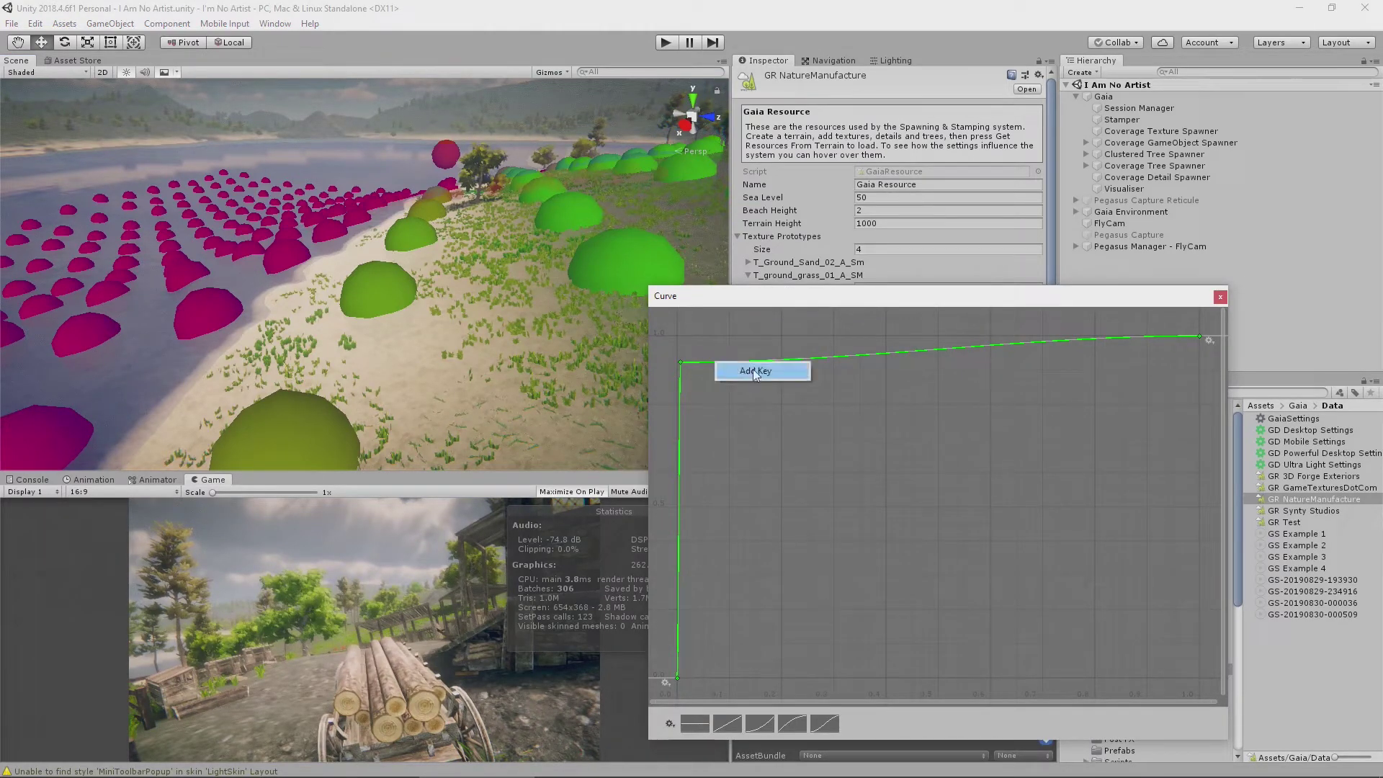
click(764, 371)
mouse_move(714, 361)
mouse_down()
mouse_move(686, 339)
mouse_move(677, 363)
mouse_move(682, 334)
mouse_move(704, 348)
mouse_up()
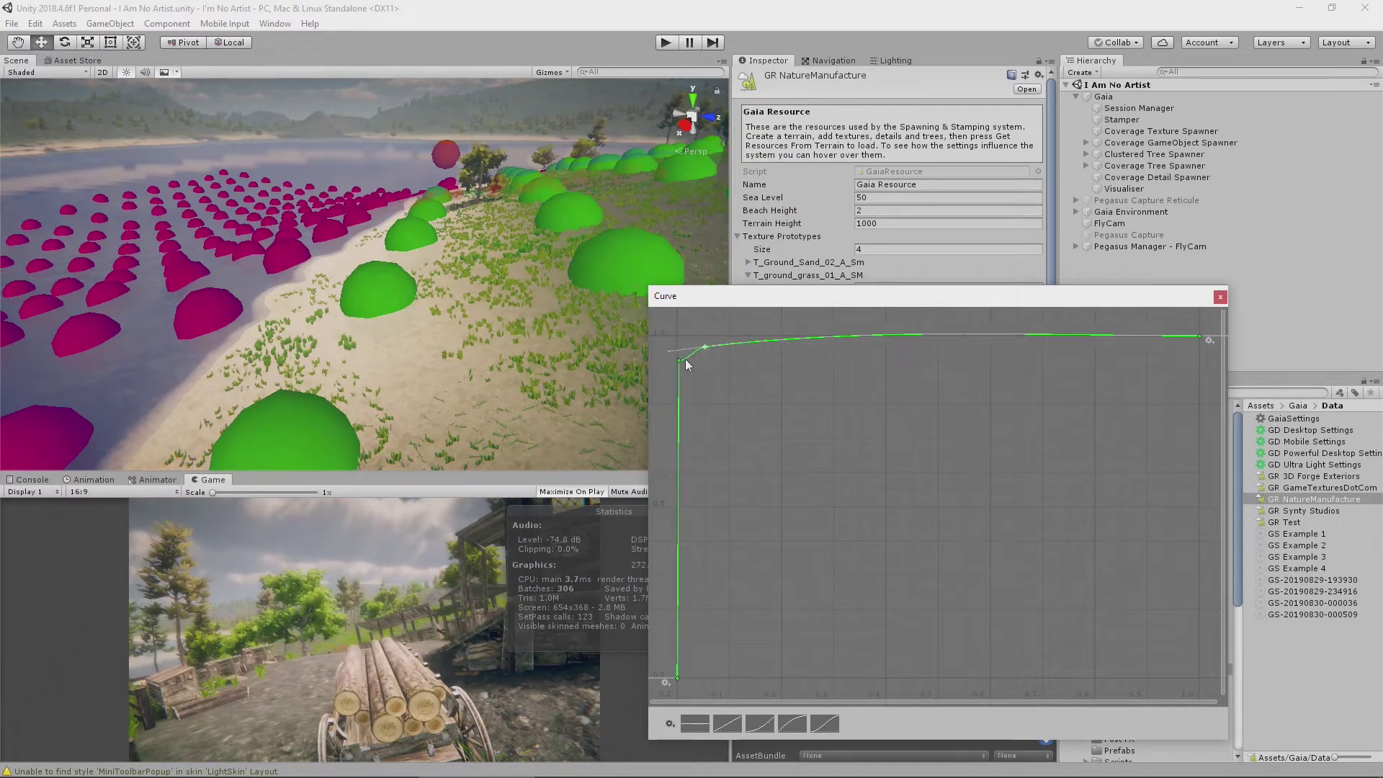
click(680, 360)
mouse_move(716, 362)
mouse_down()
mouse_move(702, 343)
mouse_move(714, 348)
mouse_up()
click(703, 346)
mouse_move(703, 347)
mouse_down()
mouse_move(739, 343)
mouse_move(698, 339)
mouse_up()
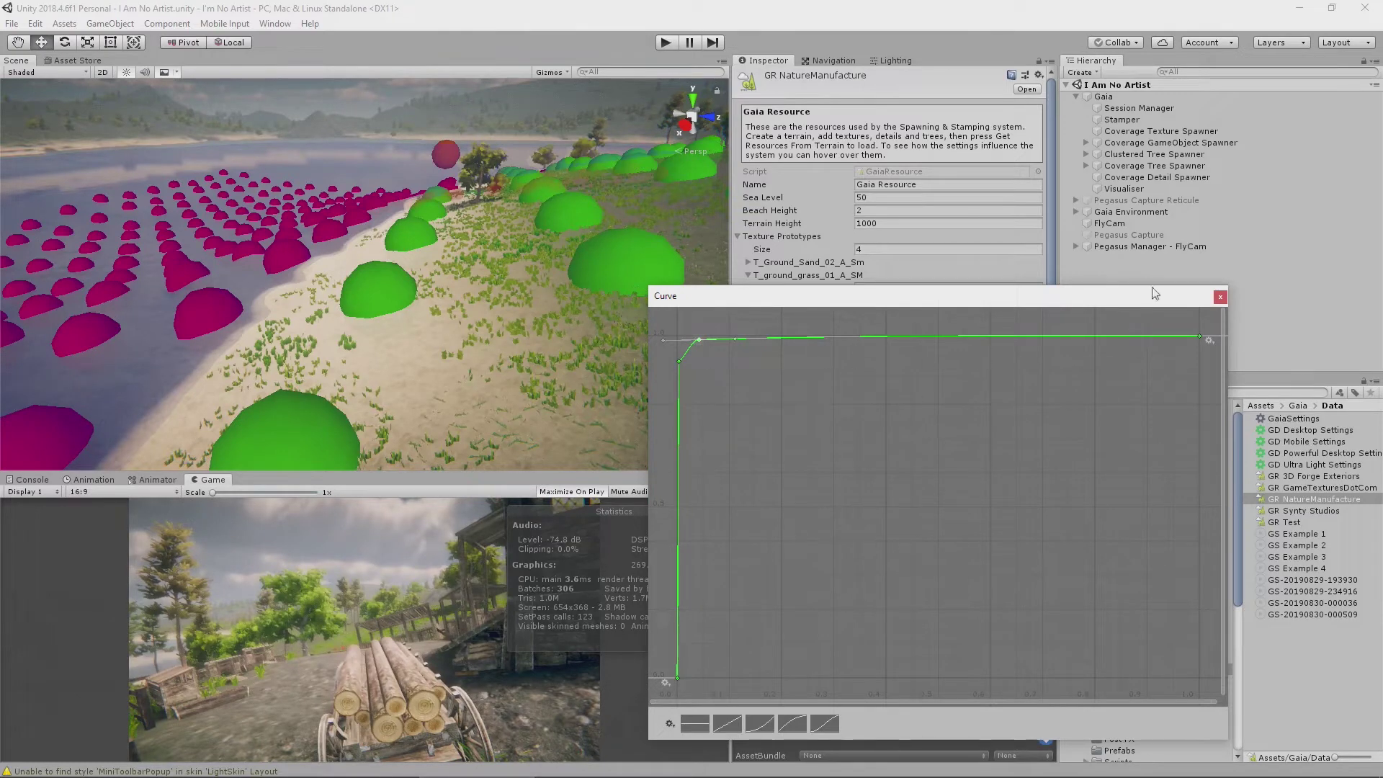
Step: Close the Curve window and move the Visualiser up the hillside to Y 82.19739, Z 195.7
click(1219, 296)
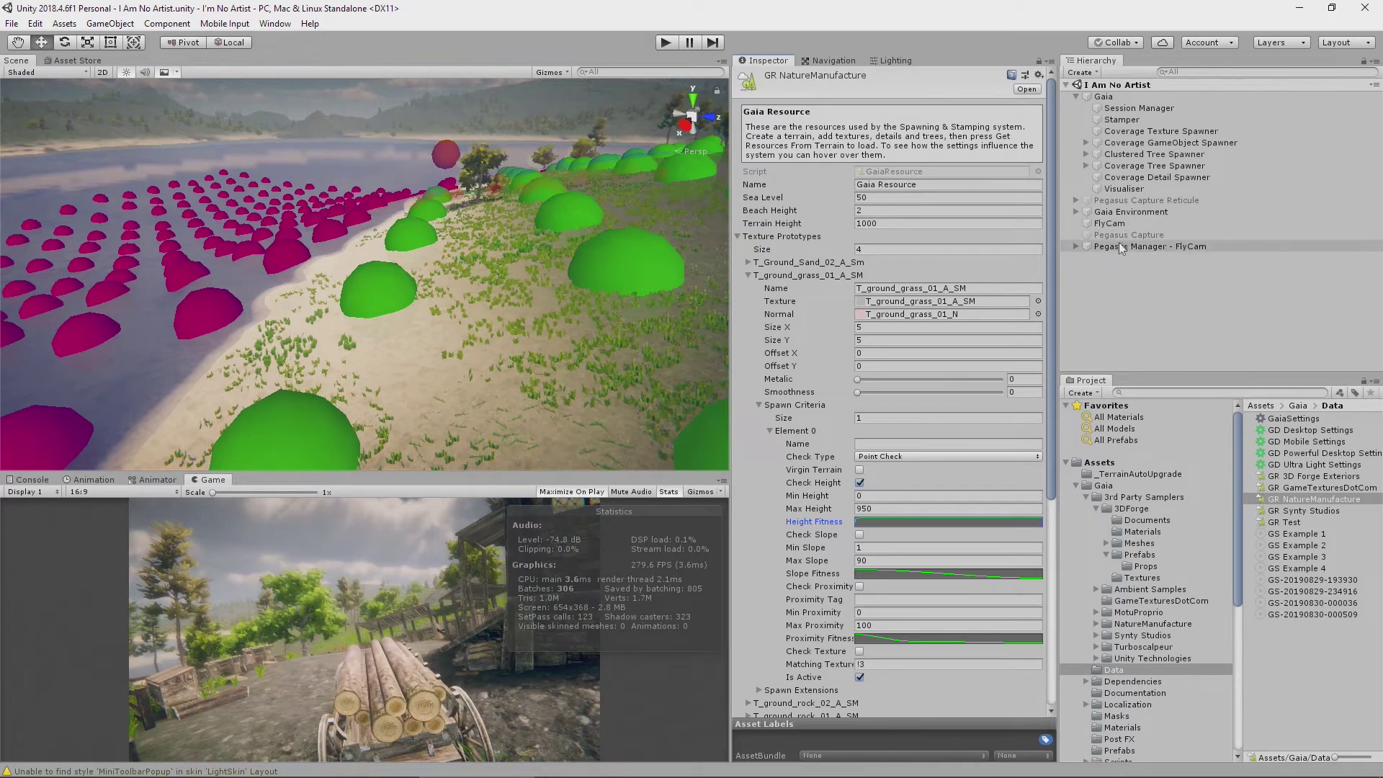
click(1141, 192)
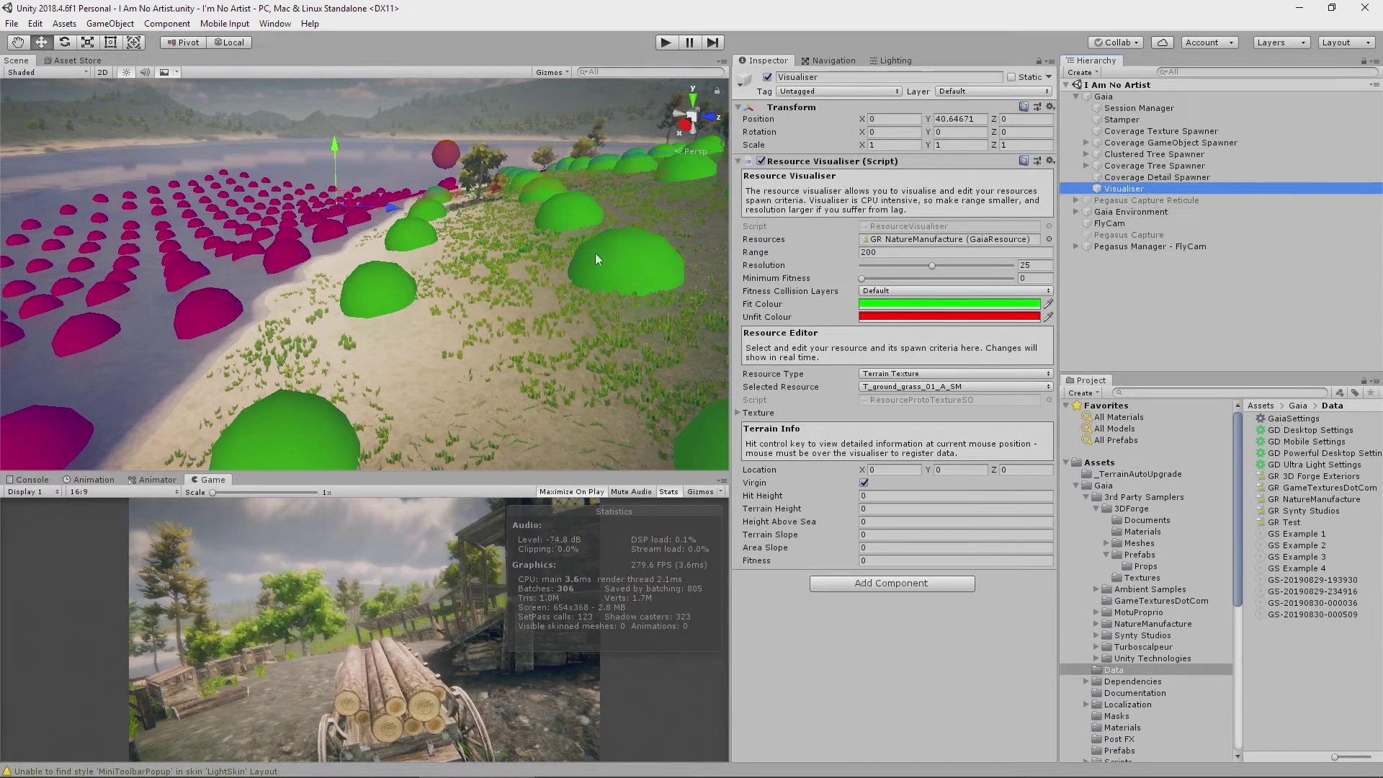
drag(389, 207, 421, 183)
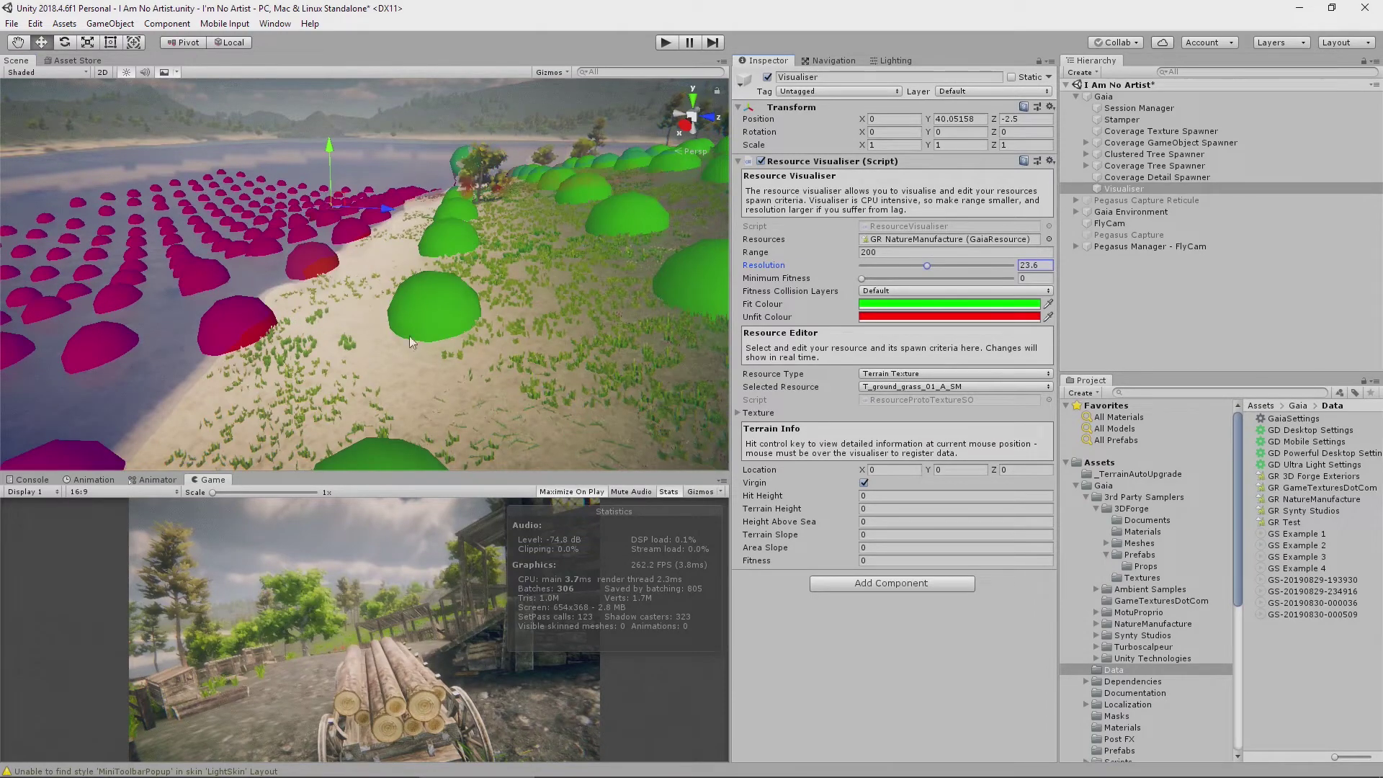
right_drag(409, 335, 471, 349)
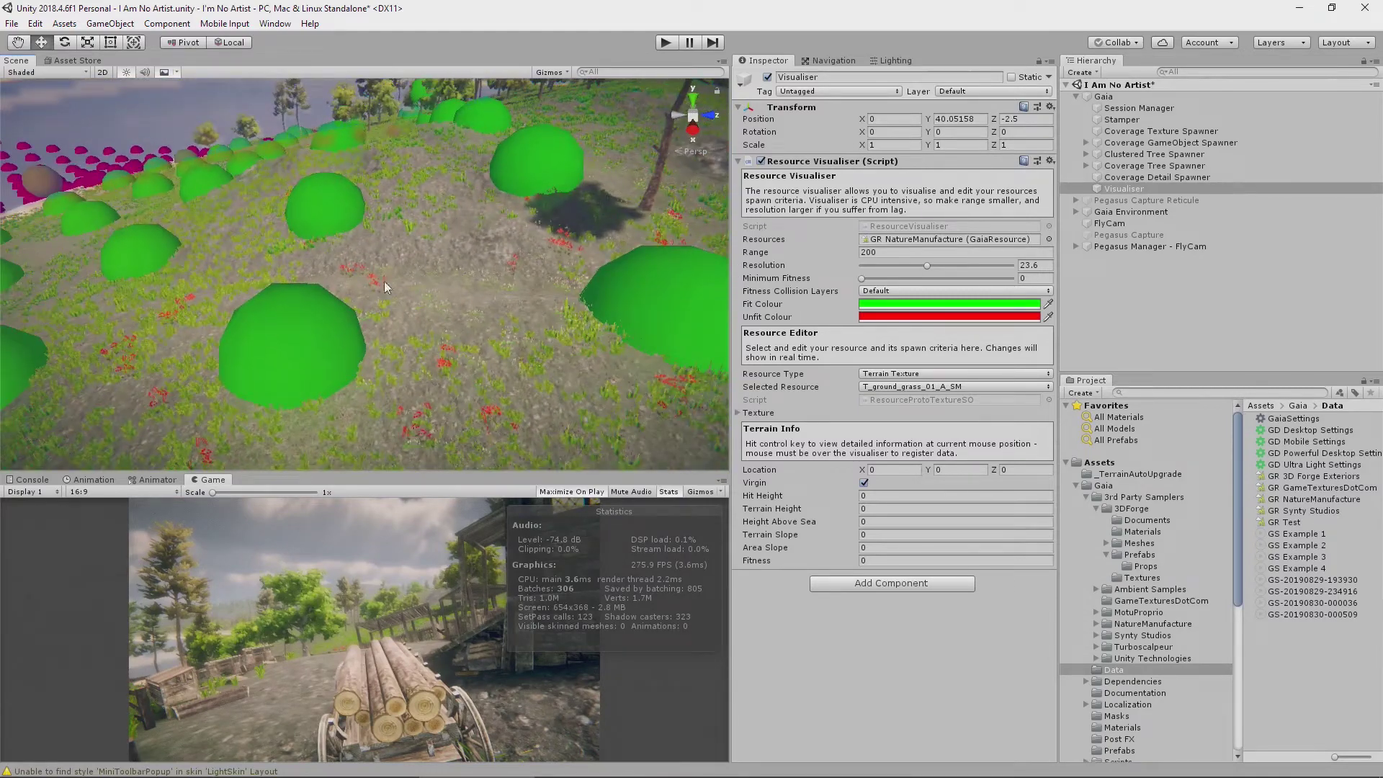
right_drag(442, 247, 215, 300)
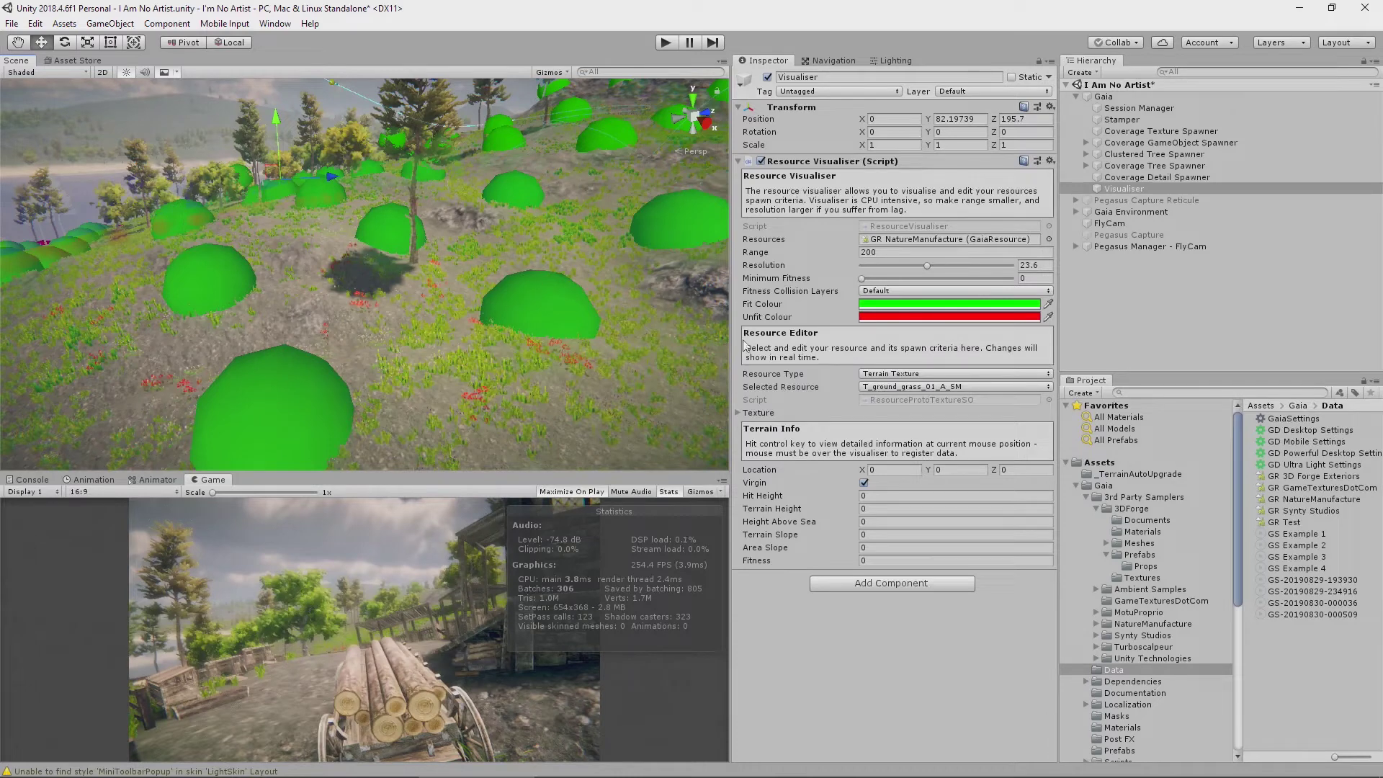
Step: Switch the Visualiser preview to T_ground_rock_02_A_SM, refresh it, and reopen GR NatureManufacture settings
click(939, 388)
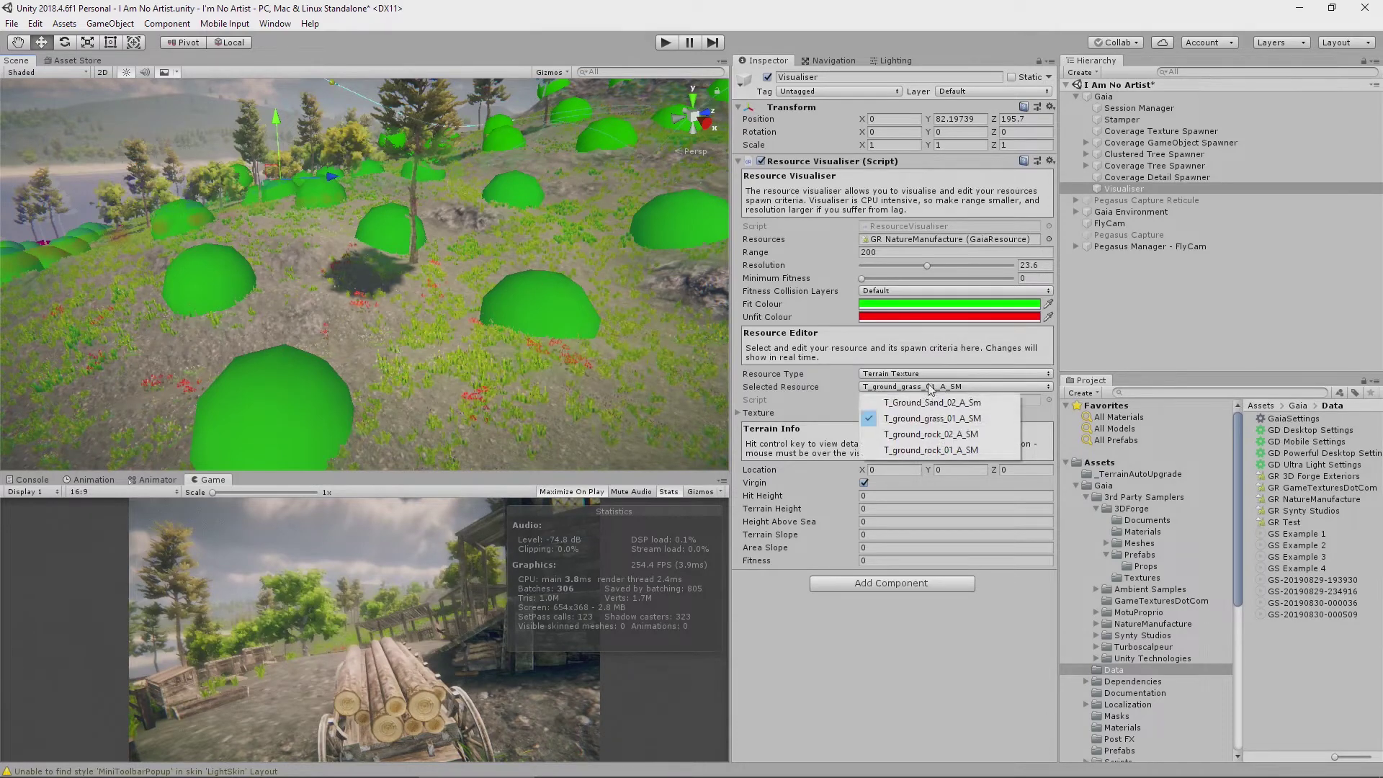
click(941, 435)
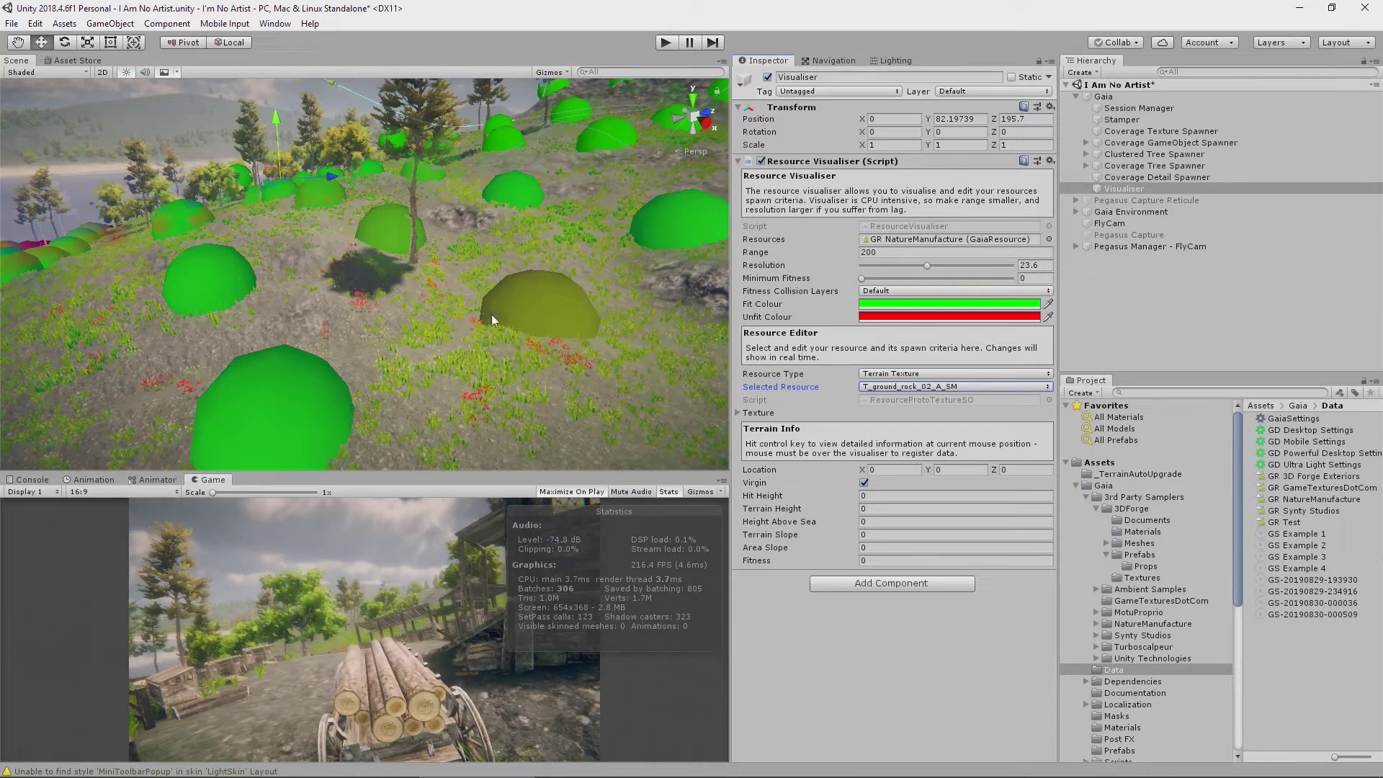
click(767, 77)
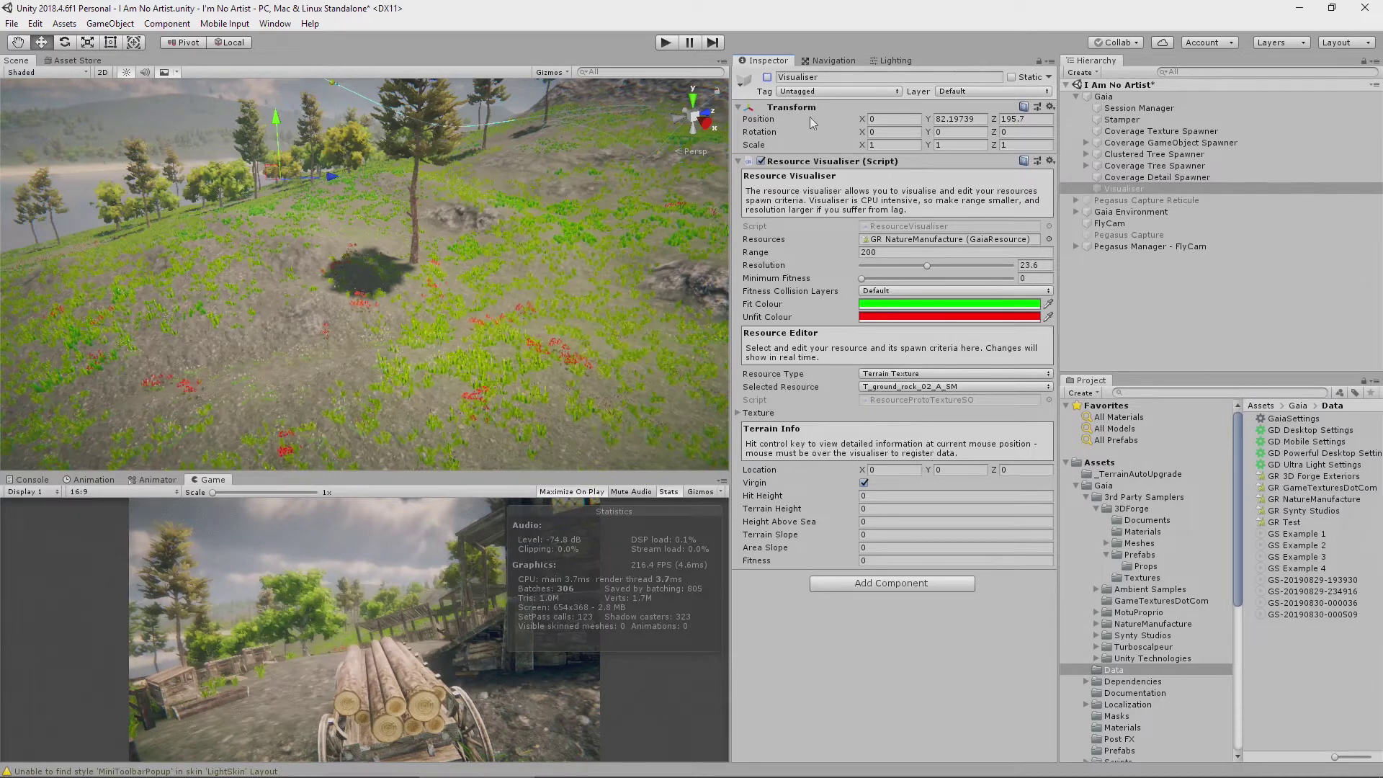
click(767, 77)
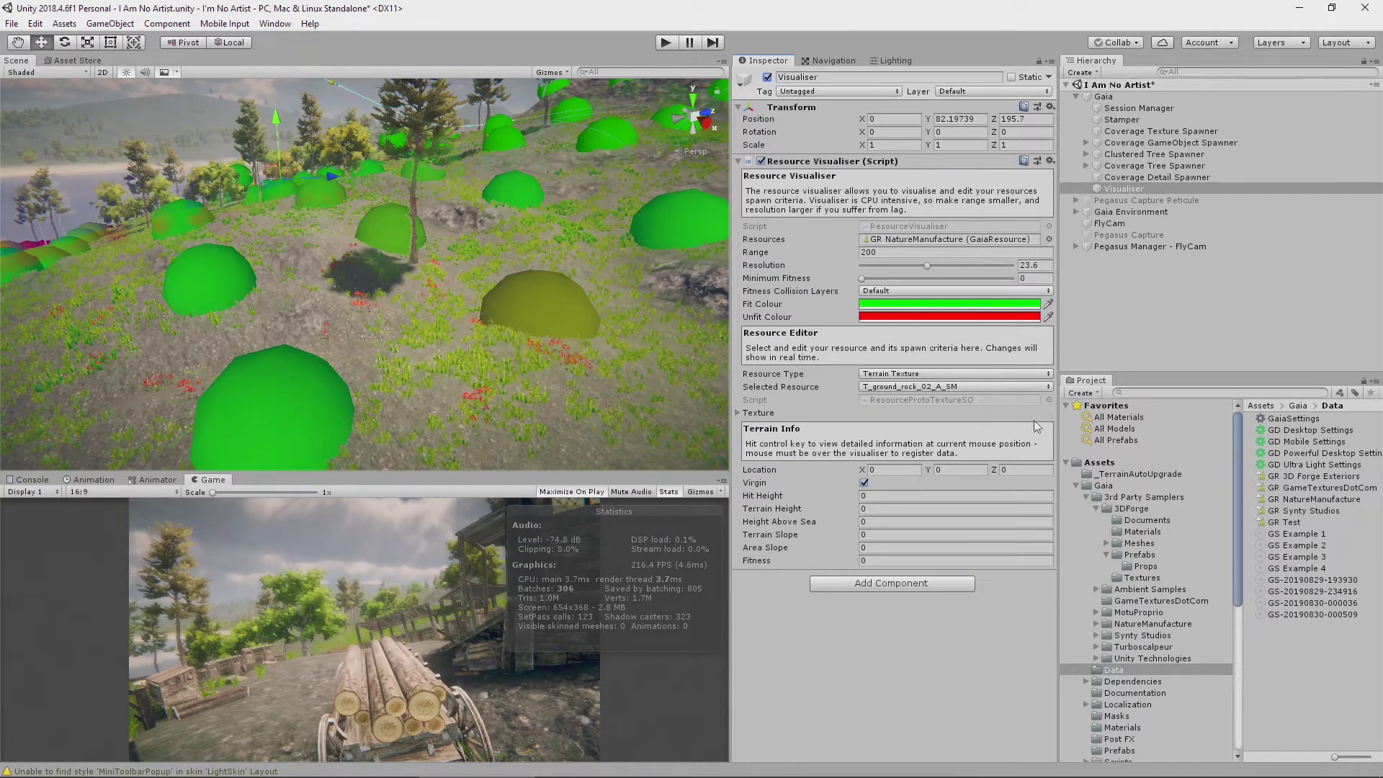
click(1322, 499)
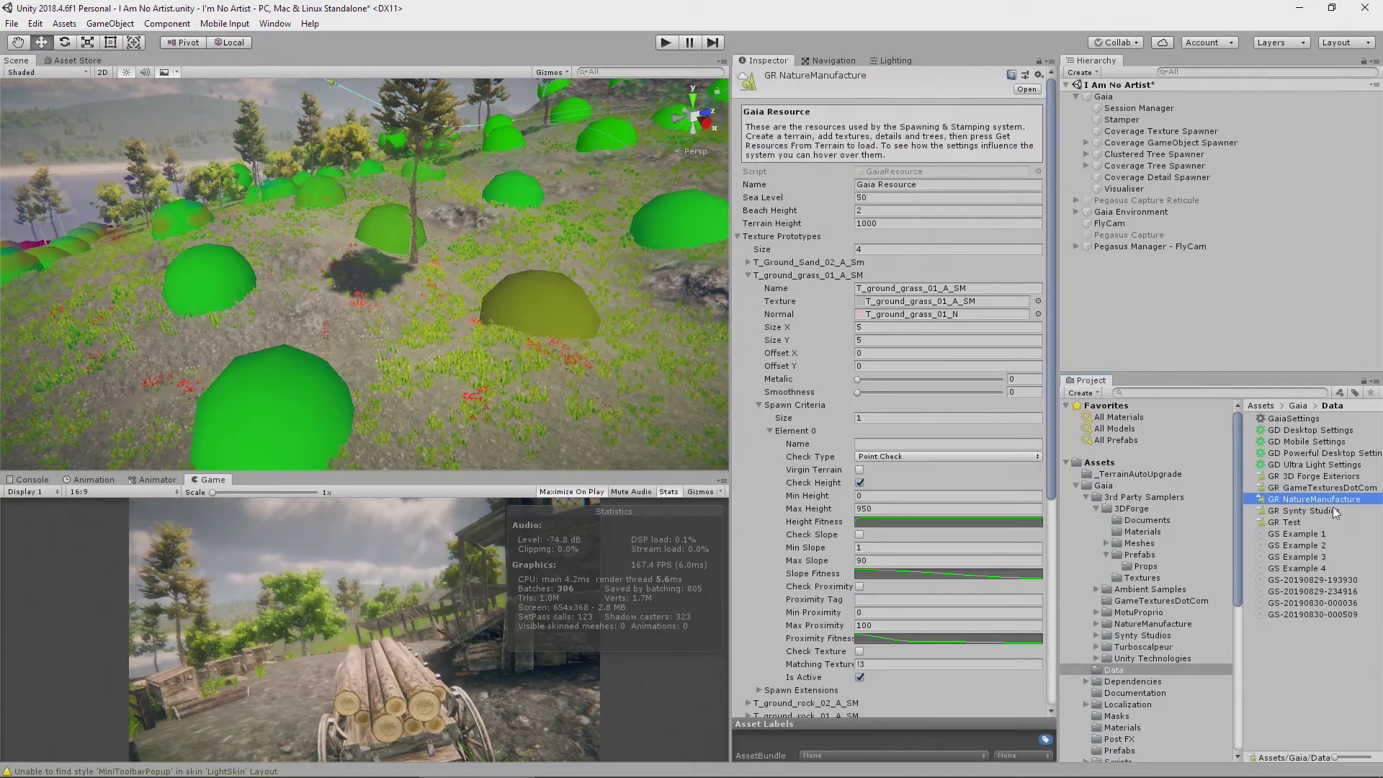
Step: Set T_ground_rock_02_A_SM's Min Slope to 10 and bring the Visualiser domes back into view
click(747, 276)
click(747, 288)
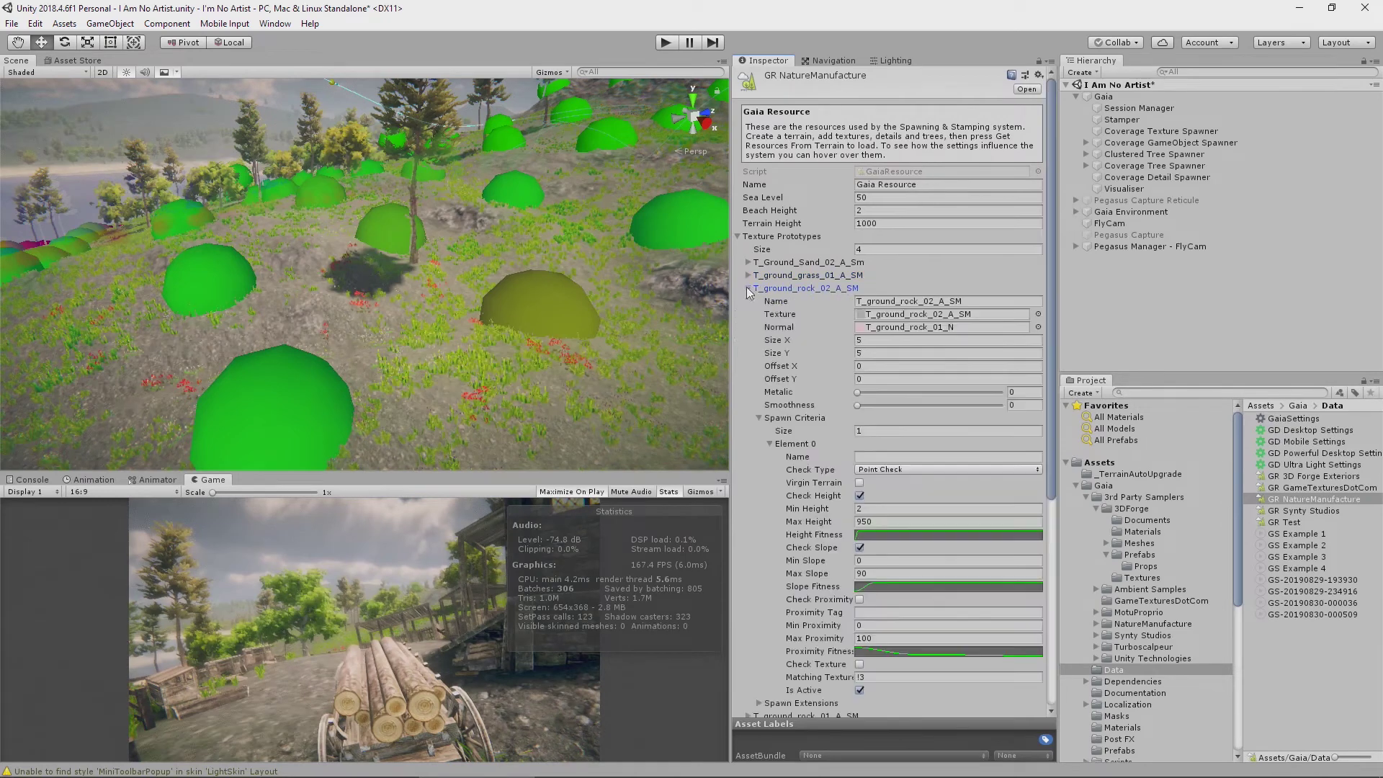
scroll(844, 443, down, 1)
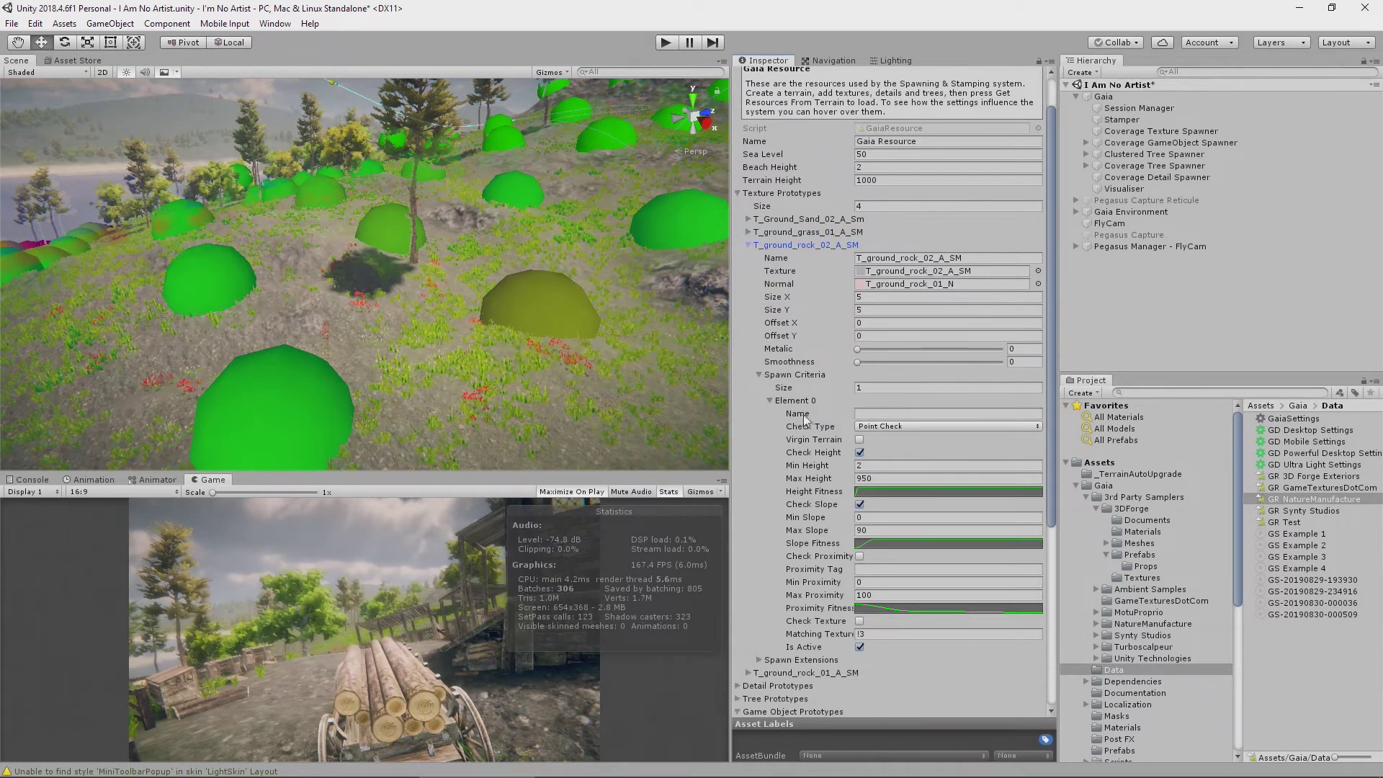
scroll(845, 443, down, 1)
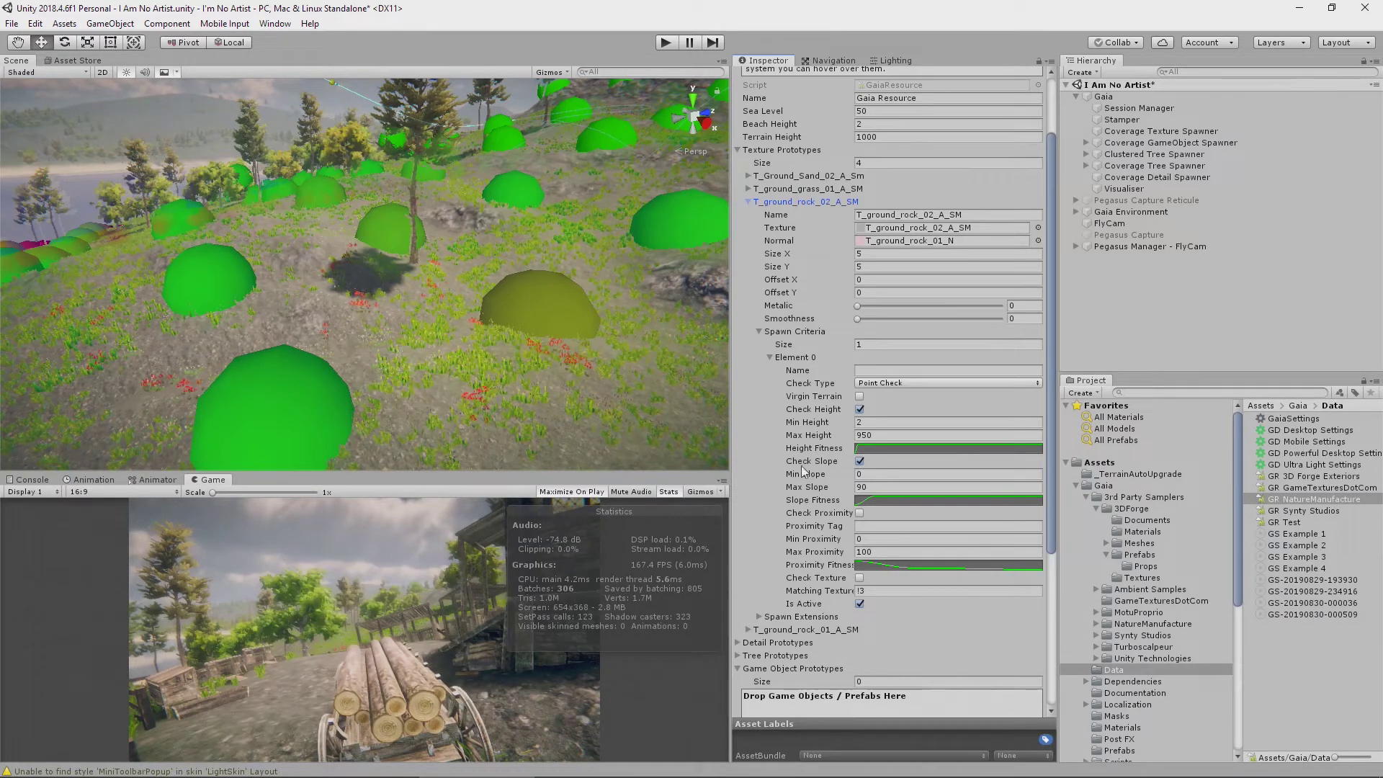
click(866, 475)
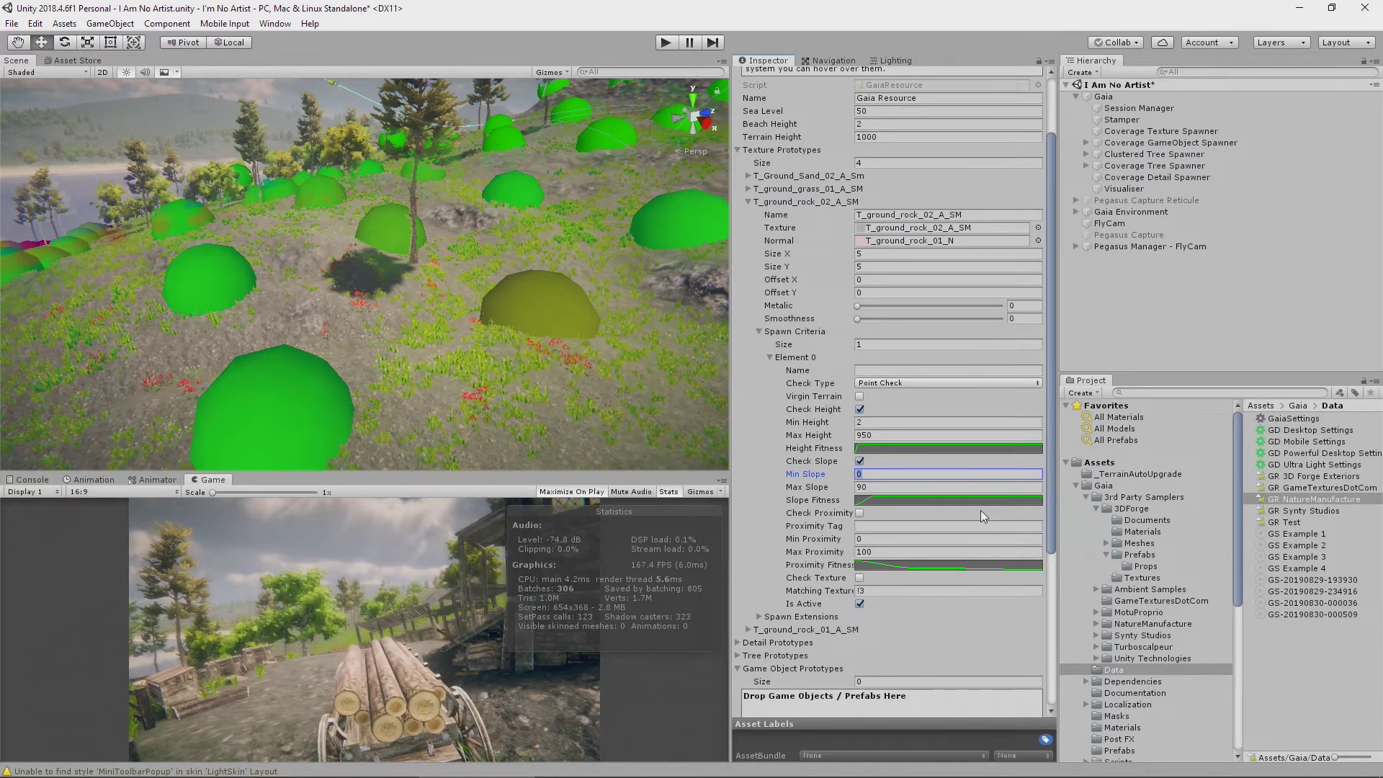
text(30)
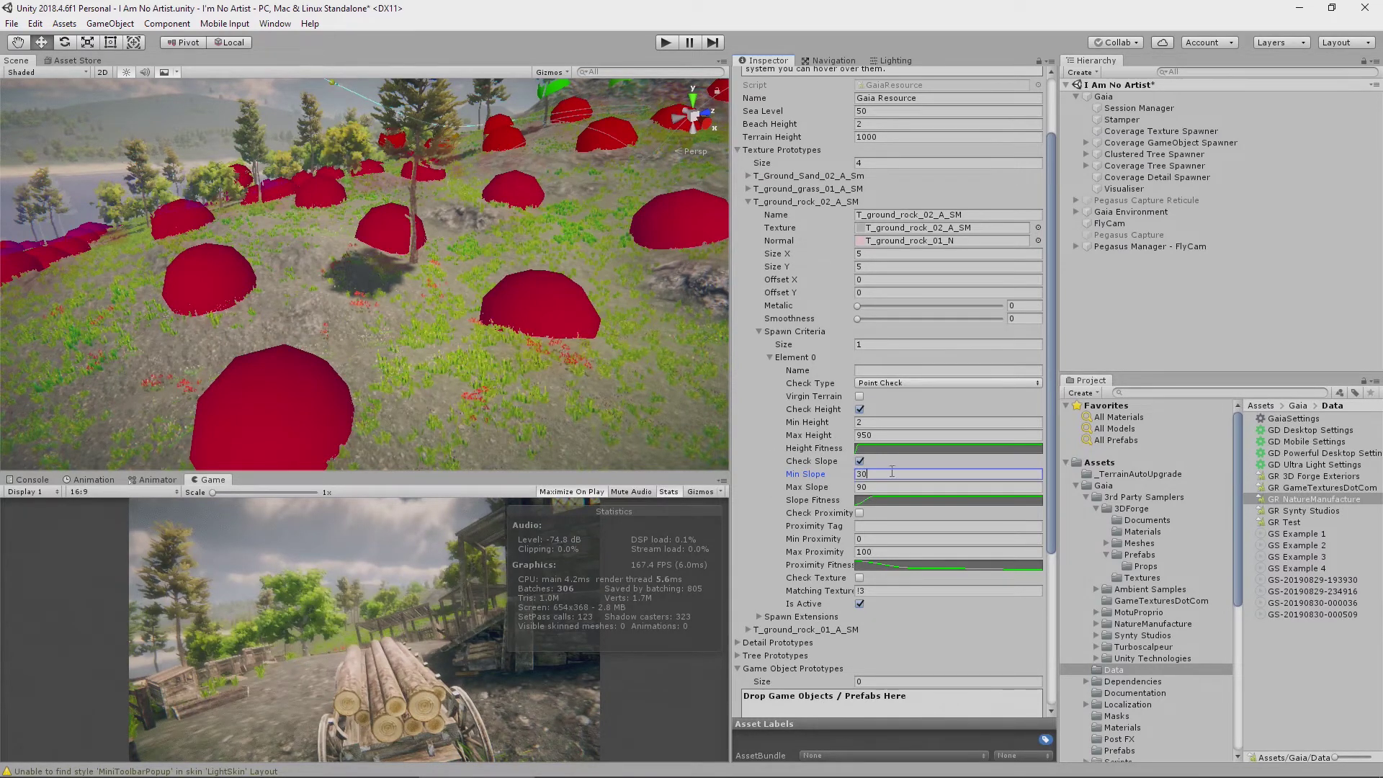
key(BackSpace)
key(BackSpace)
text(20)
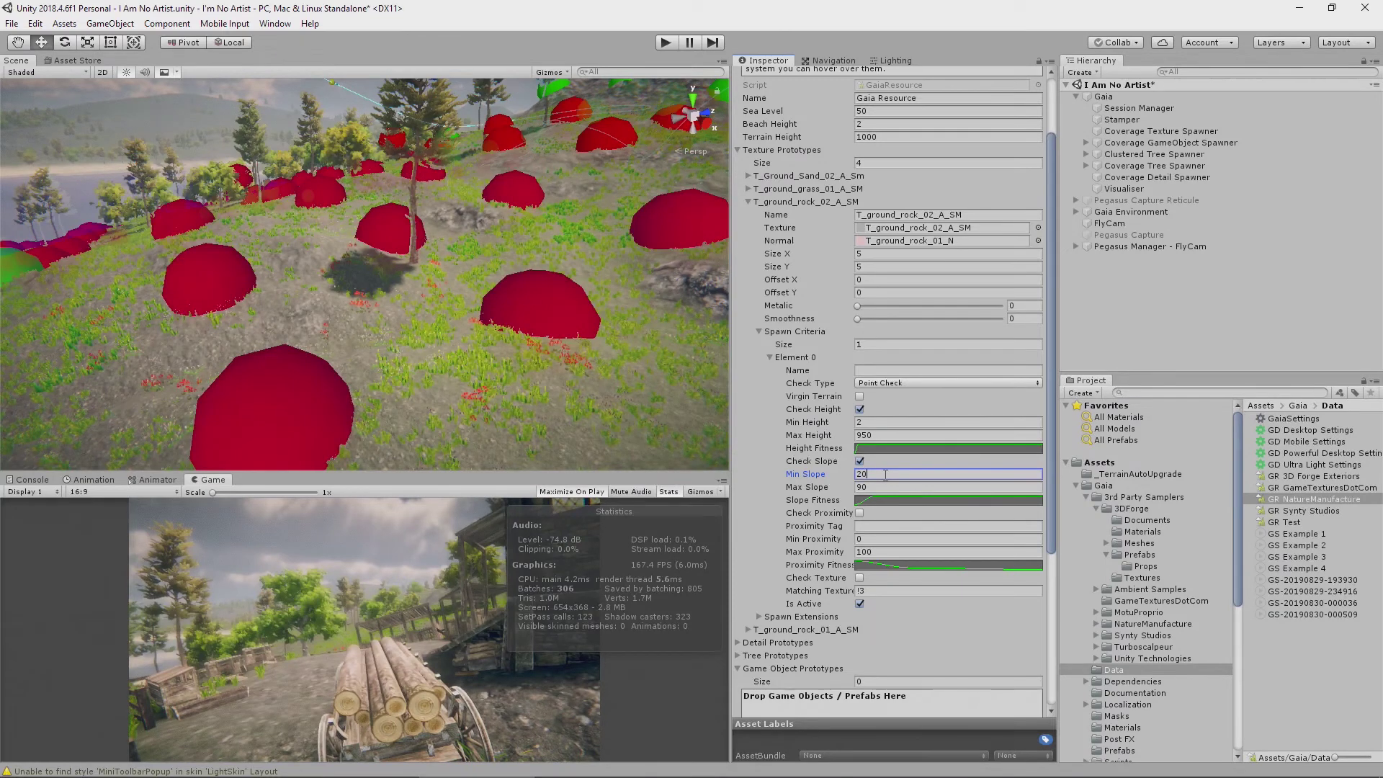
key(BackSpace)
key(BackSpace)
text(10)
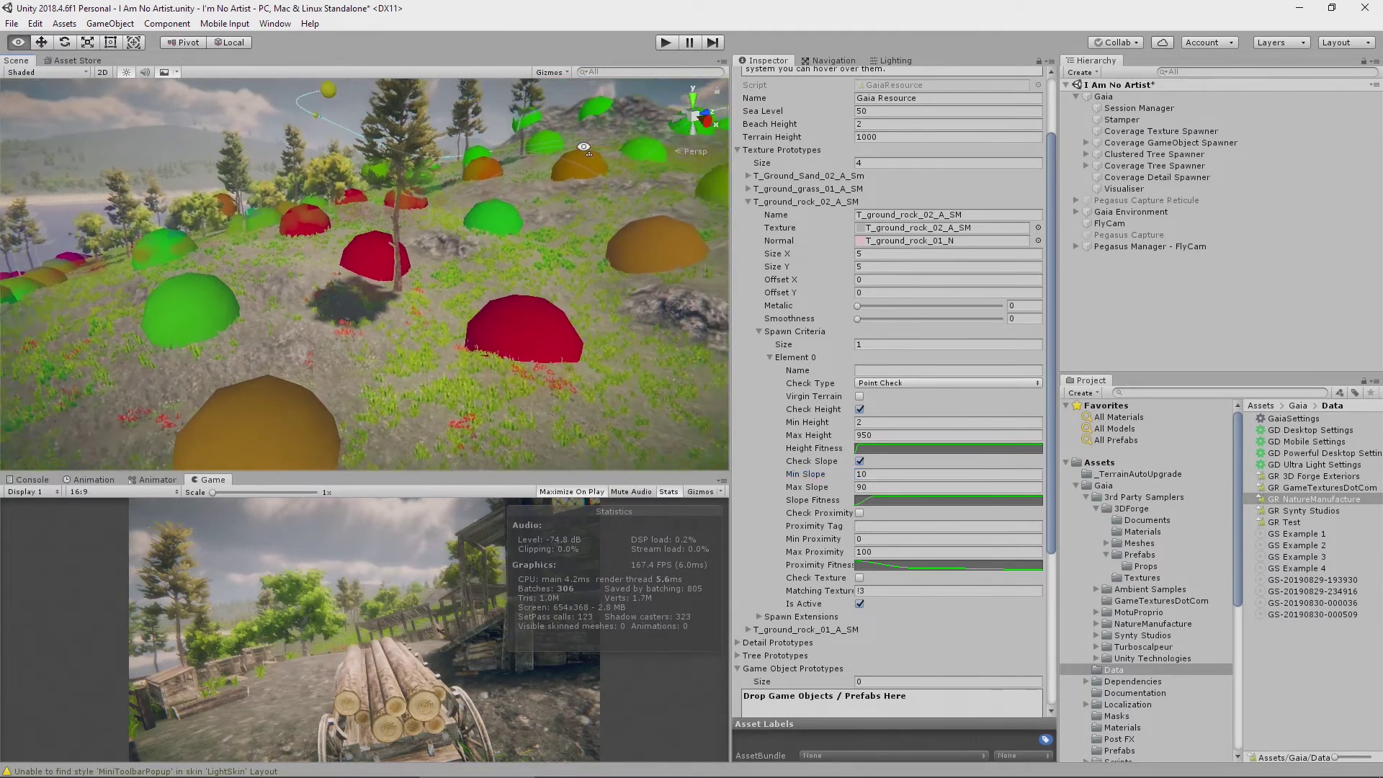
alt+drag(584, 147, 631, 214)
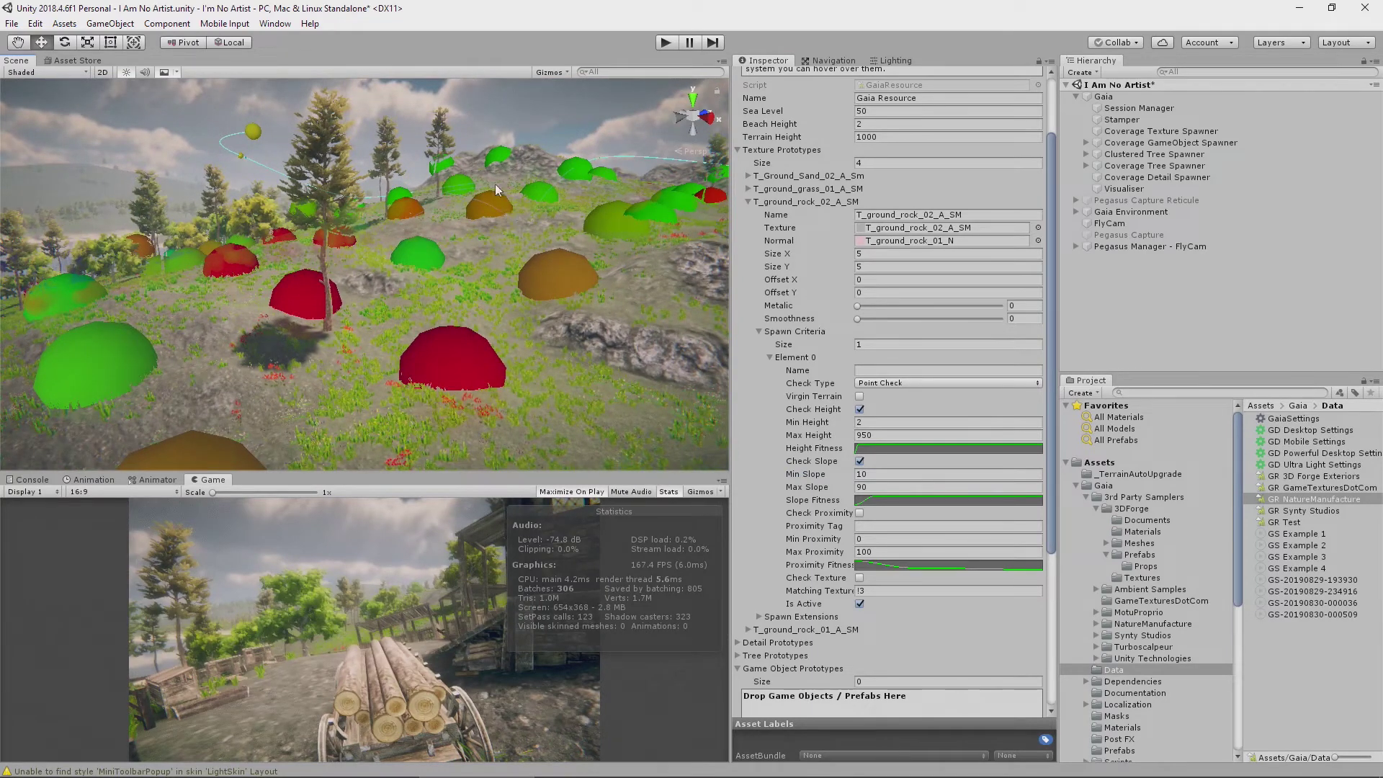
alt+drag(275, 389, 577, 144)
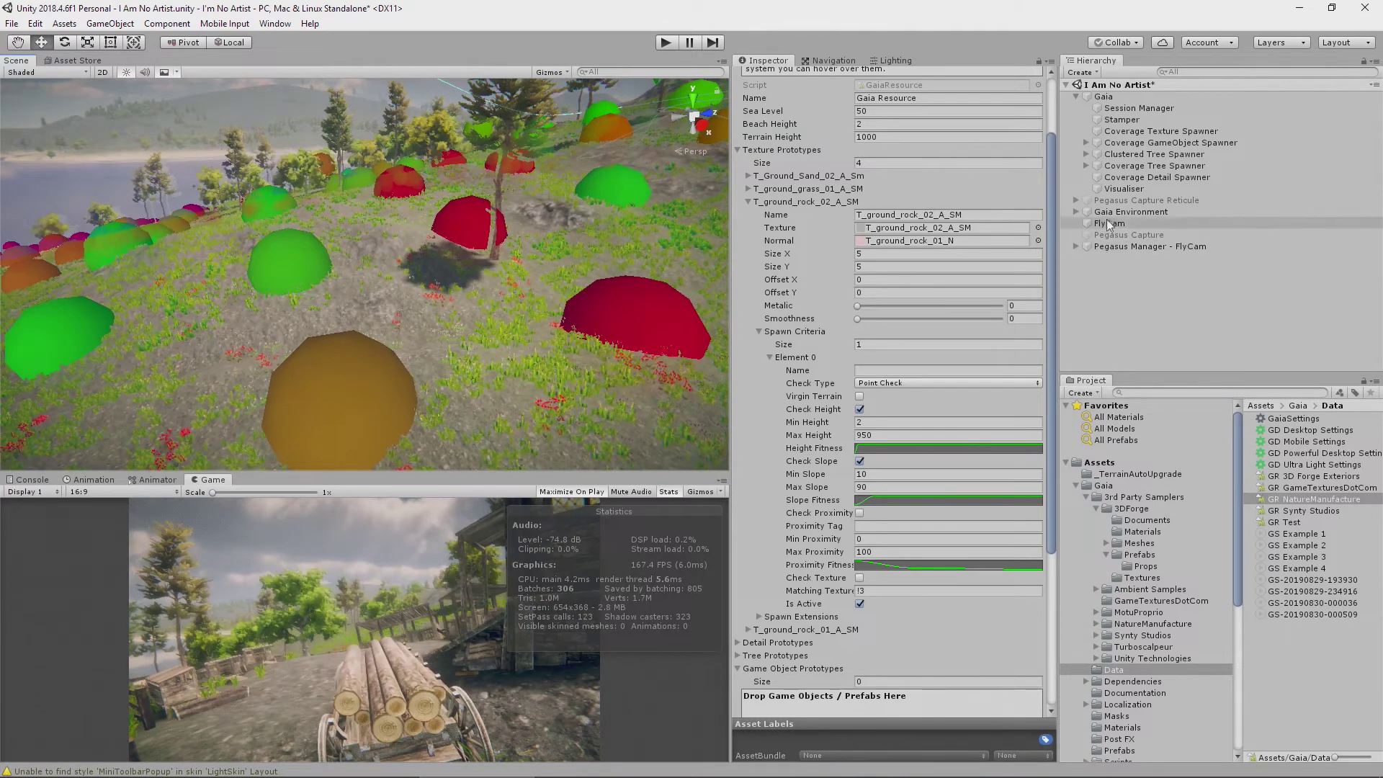
click(1113, 190)
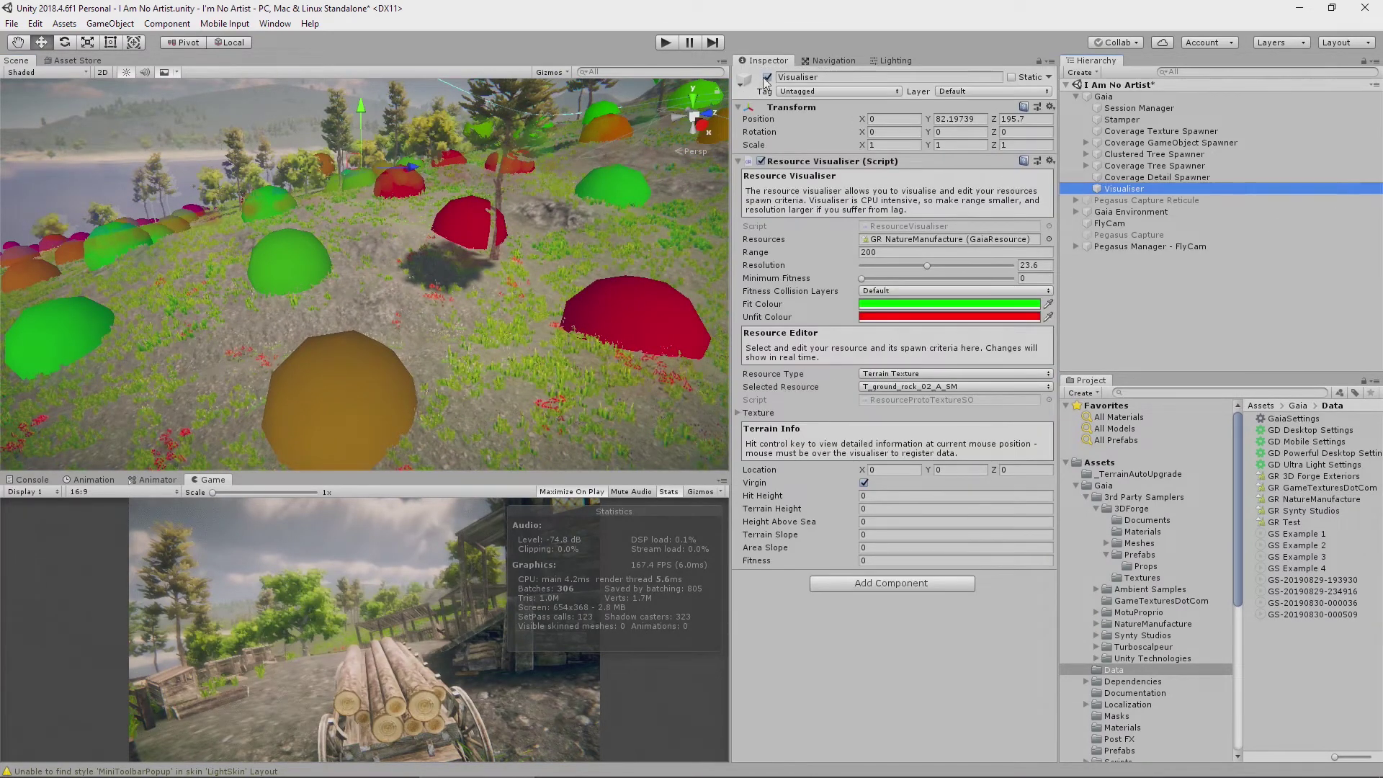
Step: Switch off the Visualiser and respawn the textures from the Coverage Texture Spawner
click(767, 77)
click(1153, 131)
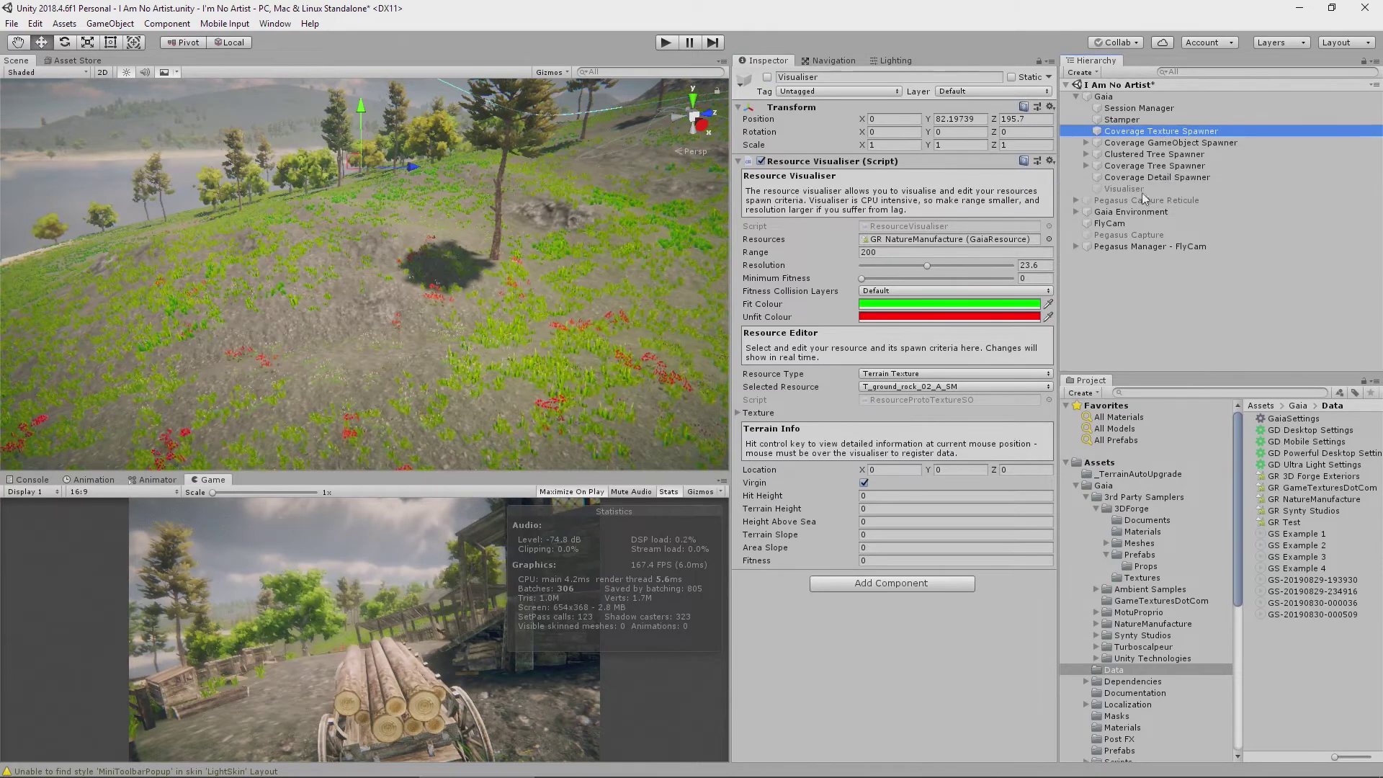
click(966, 675)
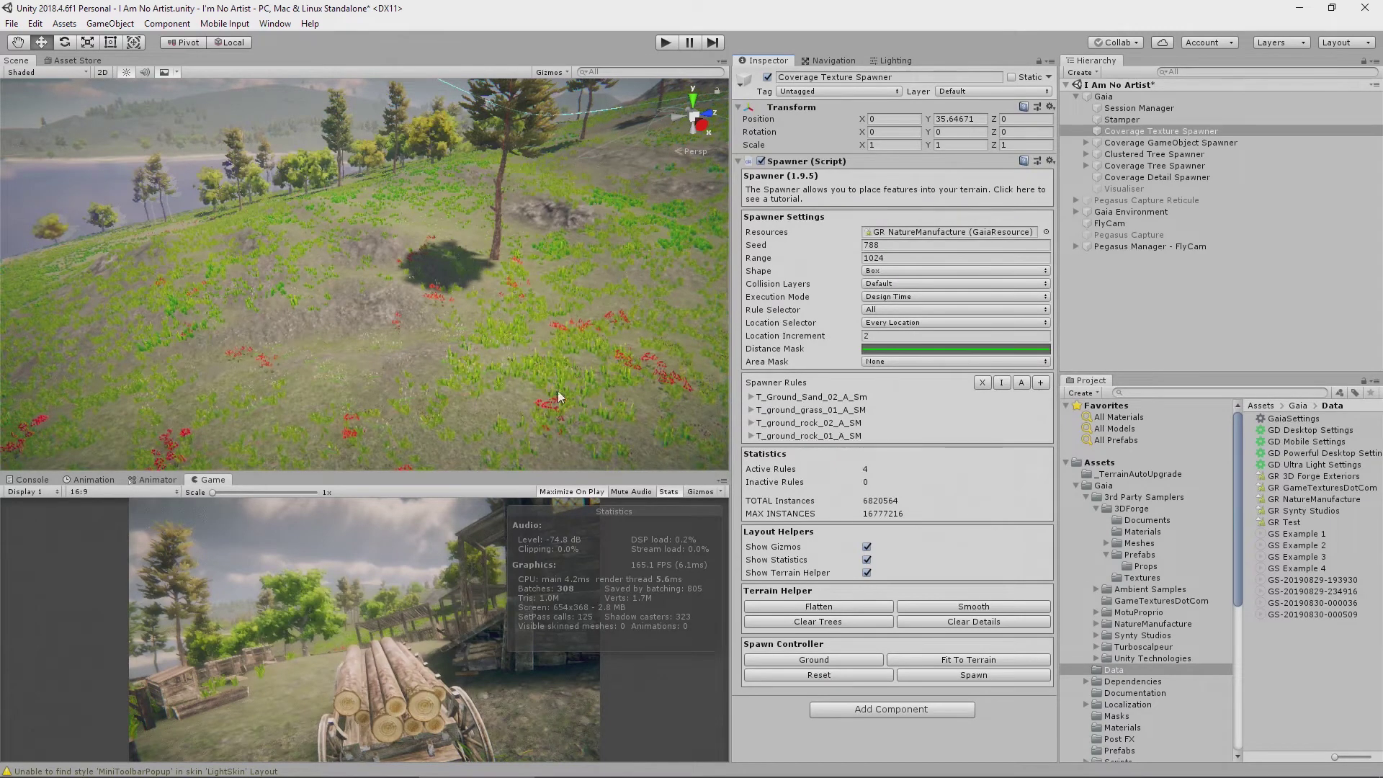
Step: Fly around the hill and along the lake shore to inspect the respawned grass and rock
right_drag(601, 207, 567, 223)
right_drag(601, 273, 564, 295)
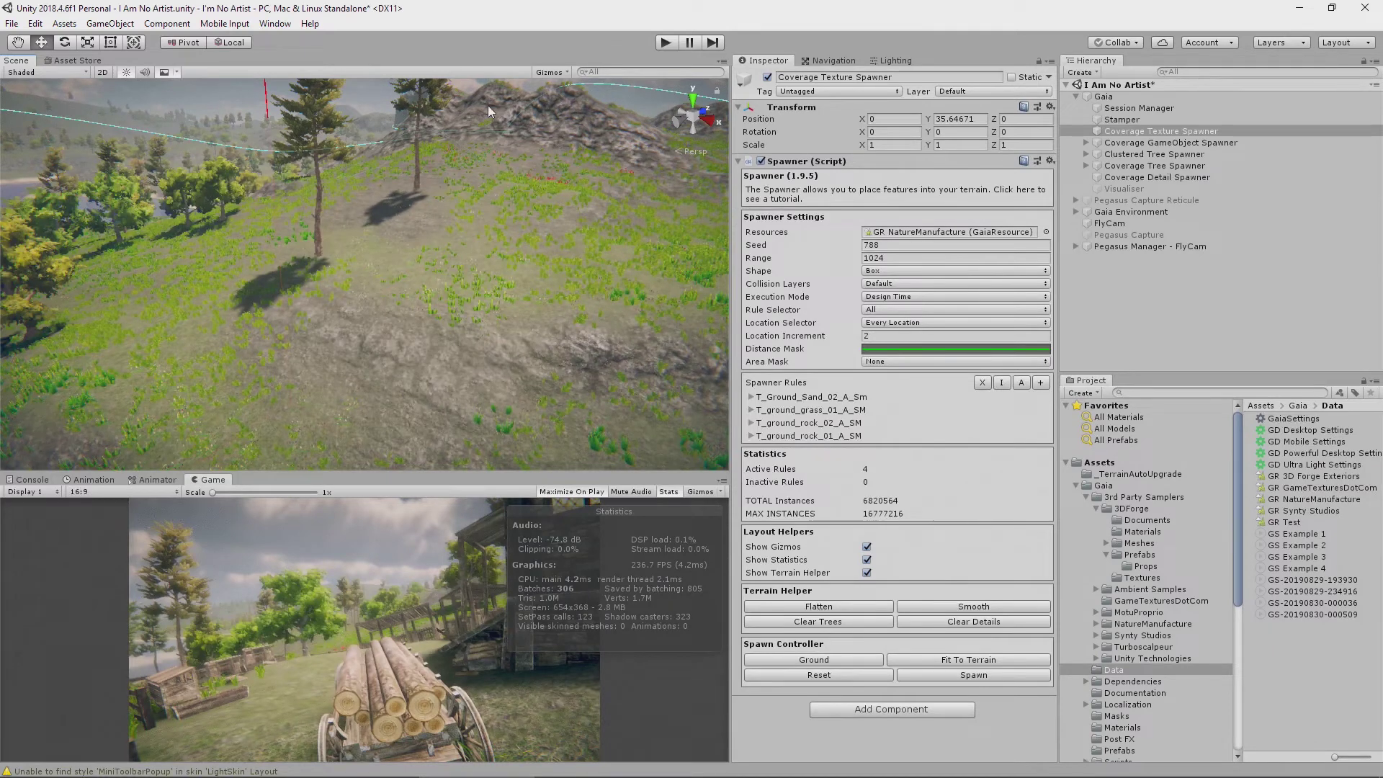
alt+drag(487, 167, 511, 158)
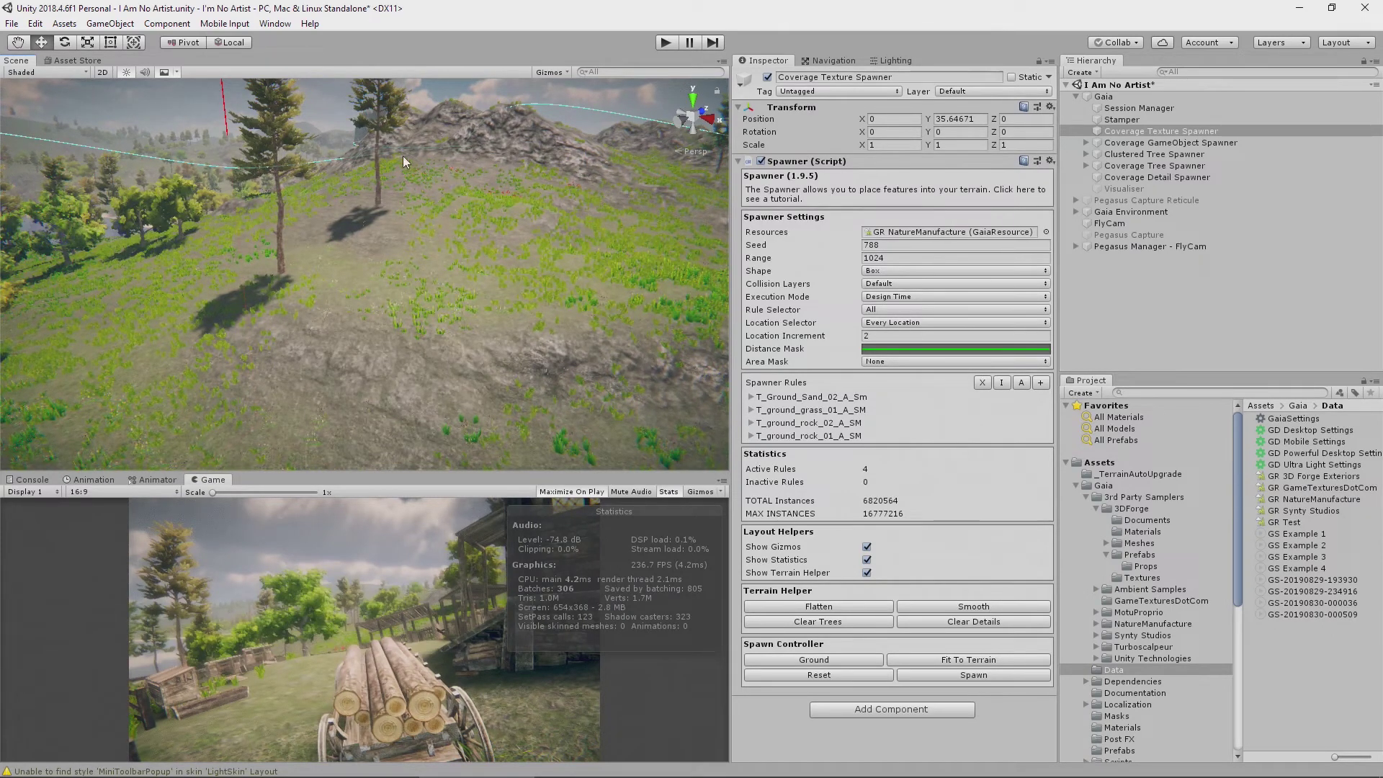
right_drag(441, 167, 252, 343)
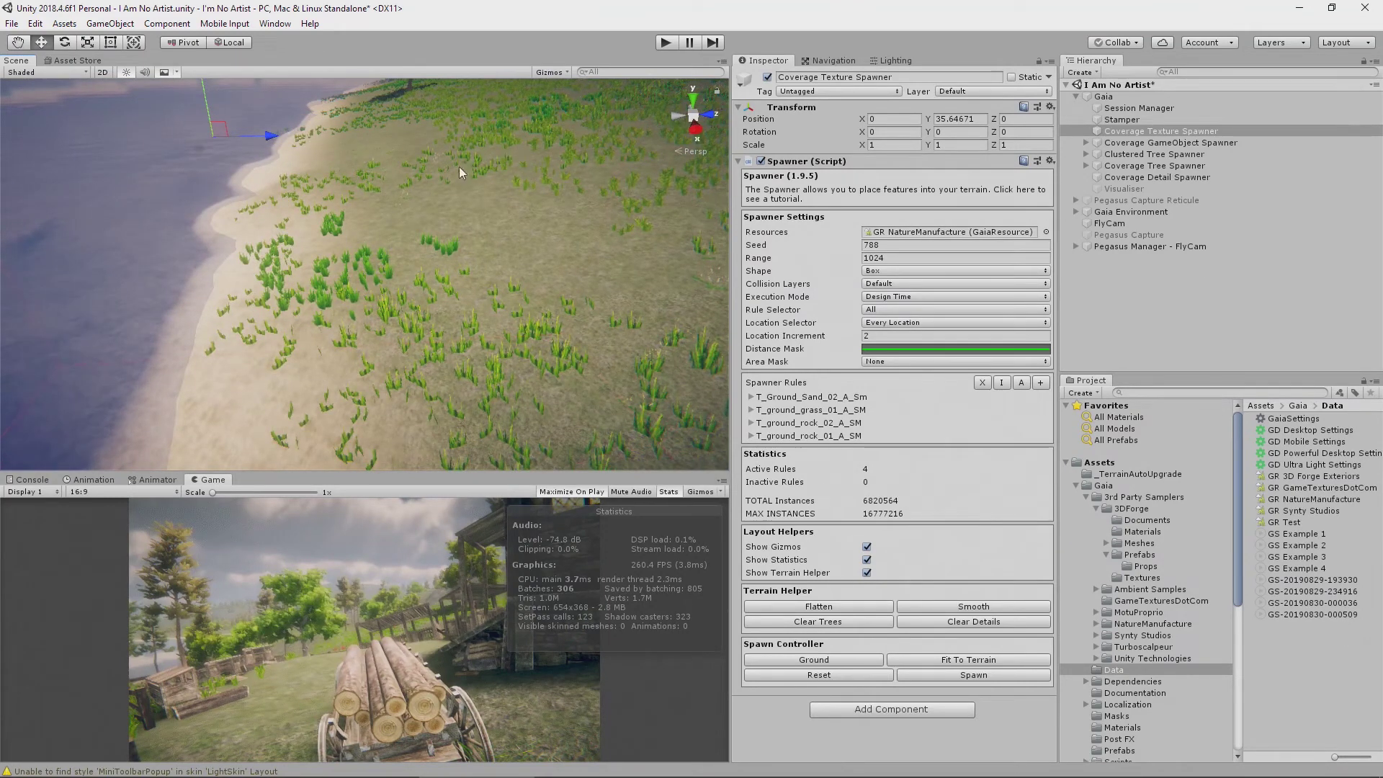
right_drag(230, 356, 677, 268)
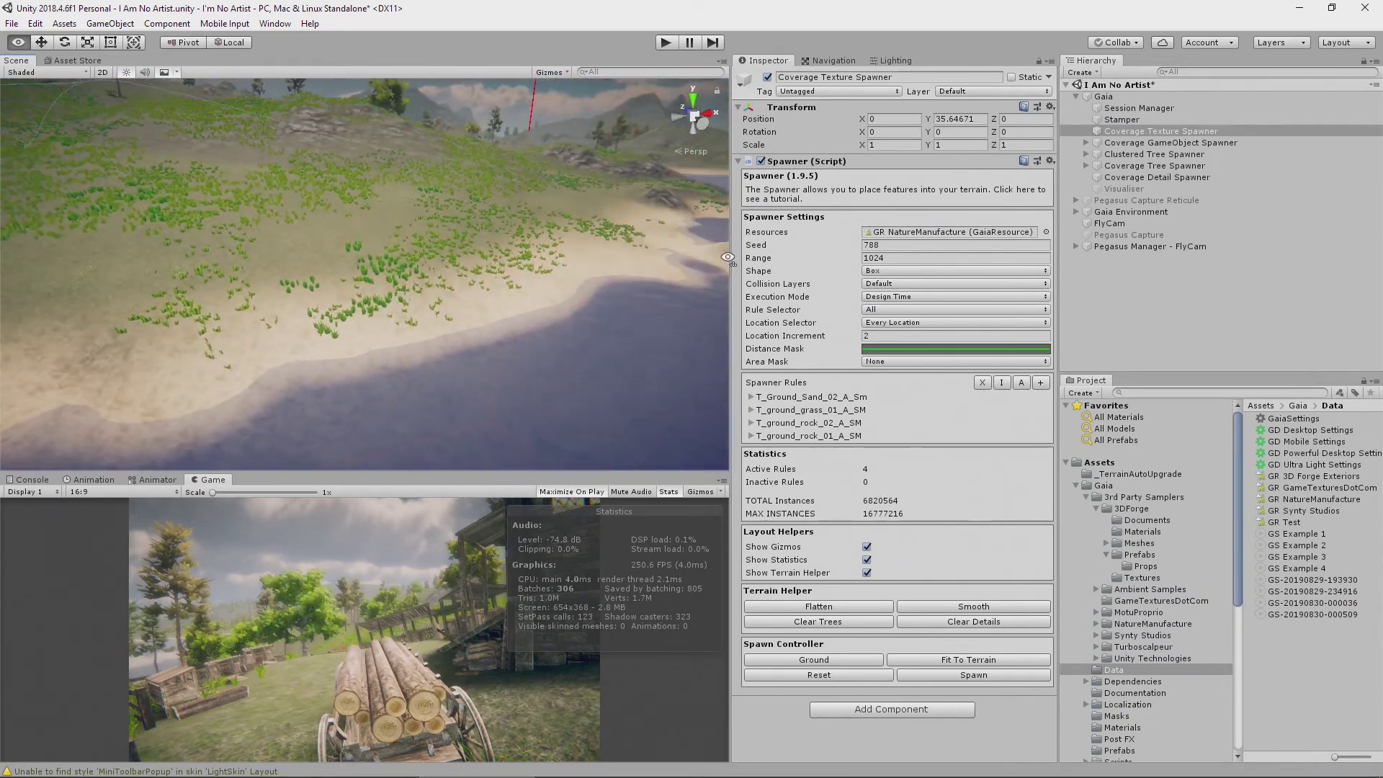
Step: Enter Play mode to see grass reaching the sandy lake shore and hillside
click(665, 42)
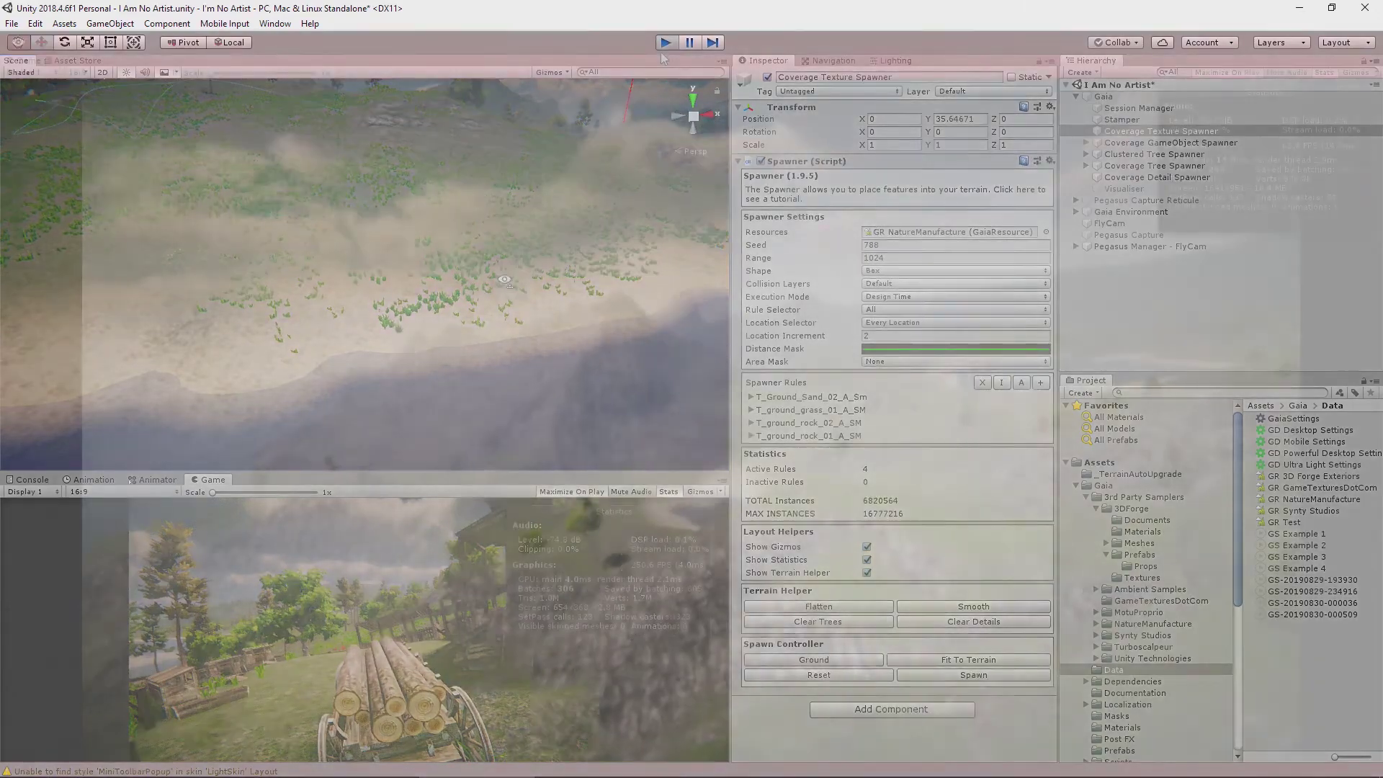